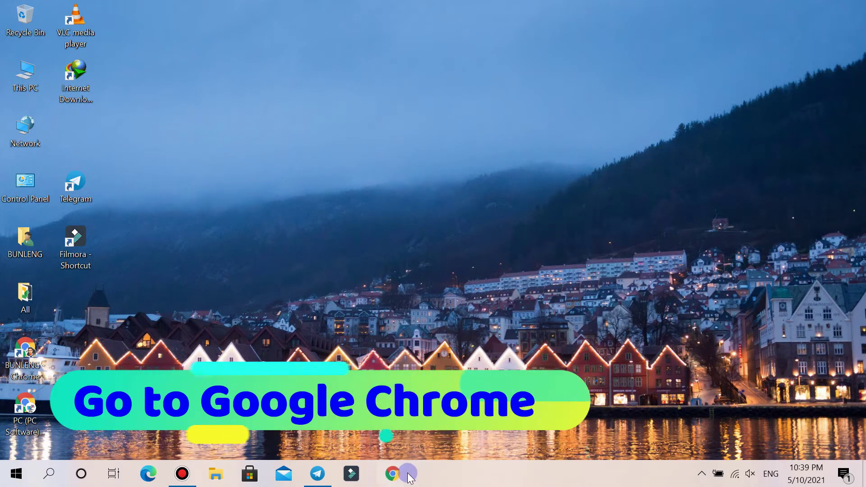
Launch Google Chrome from the taskbar to a New Tab page
left_click(384, 475)
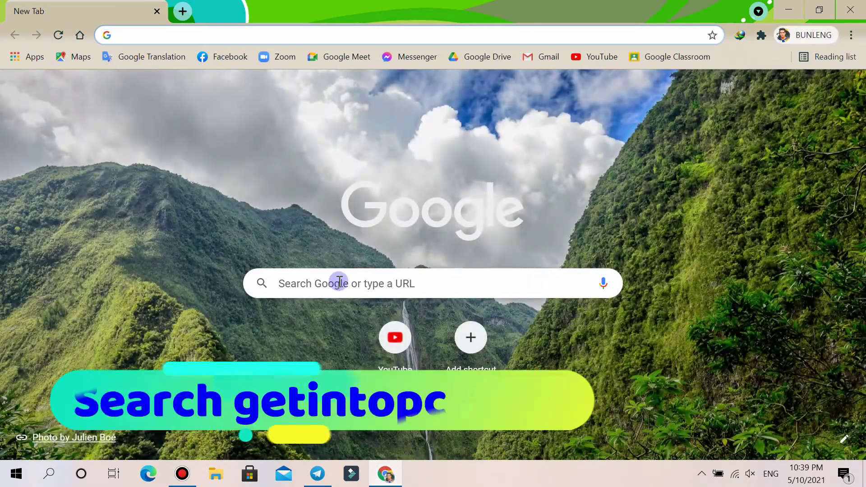
Search Google for GETINTOPC and open the getintopc.com home page
left_click(337, 282)
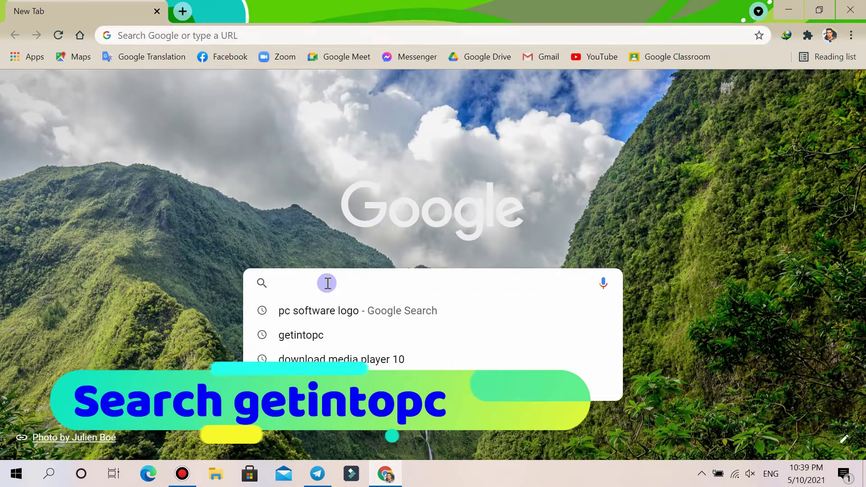
type("GETINTOPC")
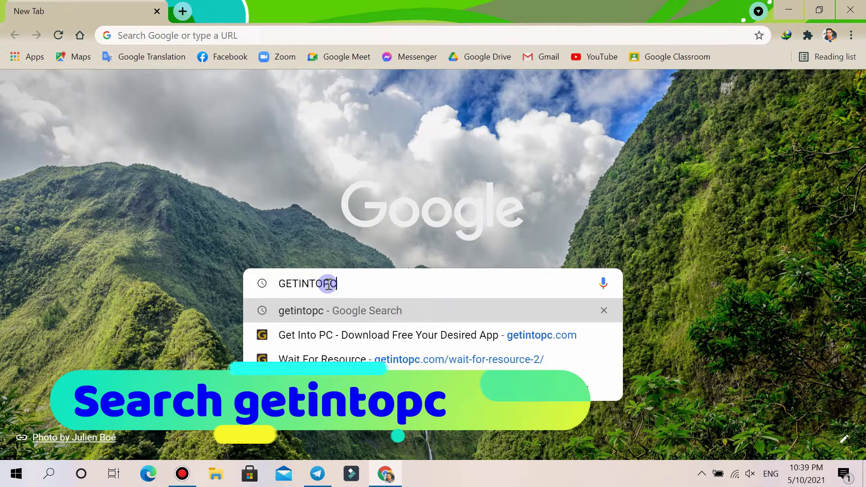
left_click_drag(362, 282, 257, 277)
left_click_drag(328, 282, 318, 280)
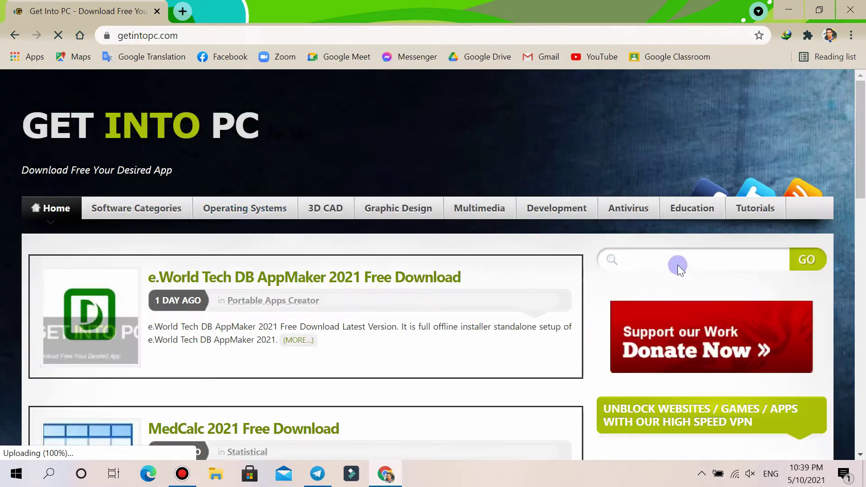
Search the Get Into PC site for 'office 2016'
left_click(663, 258)
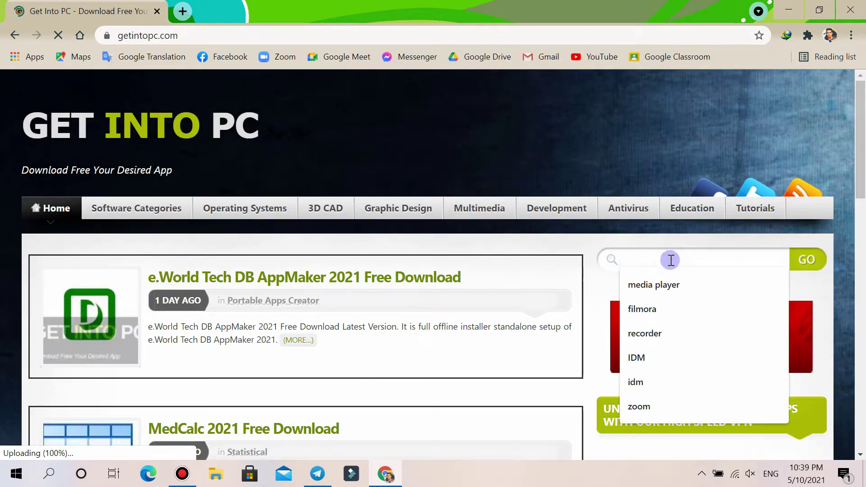
type("o")
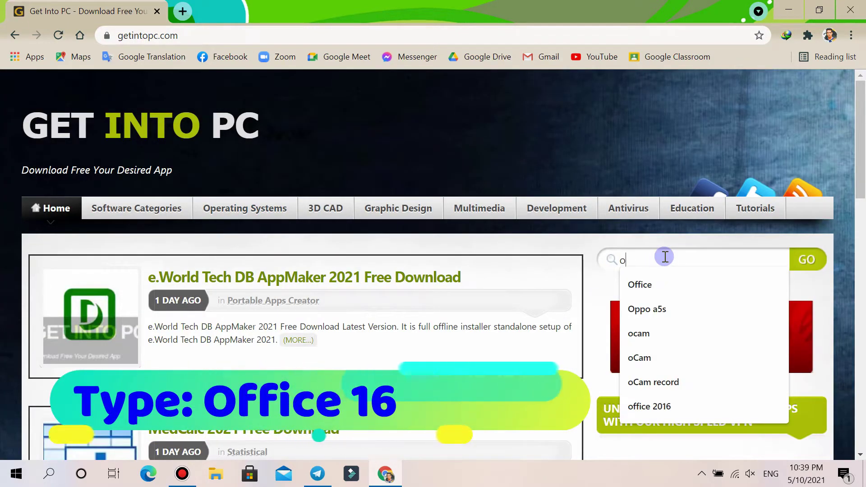
type("ffice 2016")
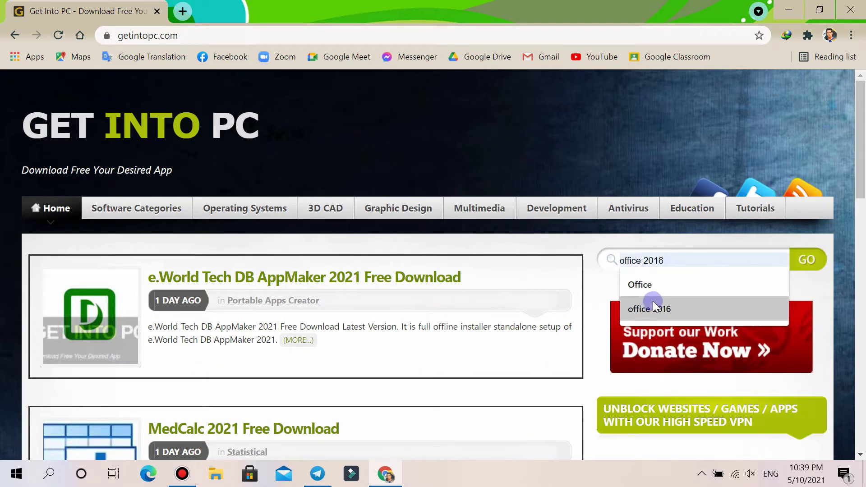
left_click(651, 306)
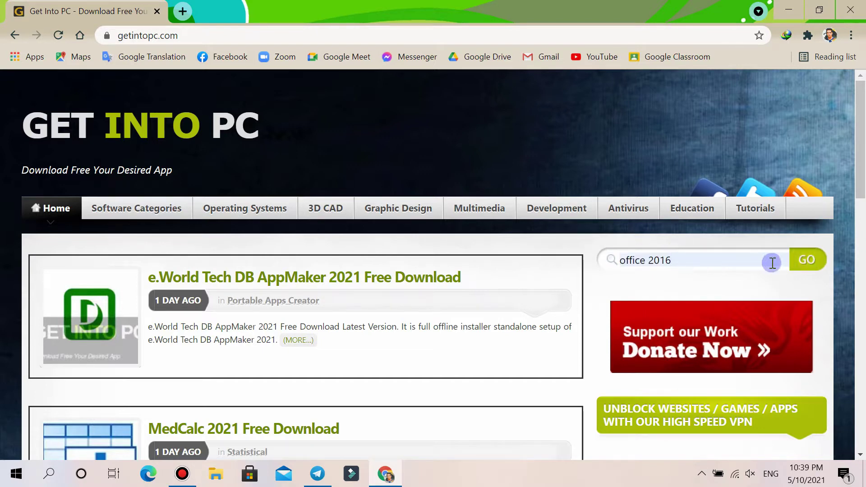
left_click(805, 266)
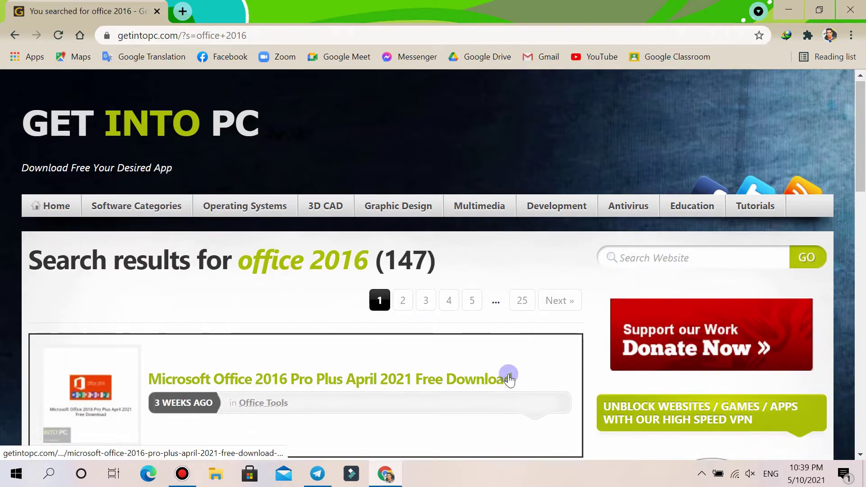
Open the Microsoft Office 2016 Pro Plus April 2021 result's download page
scroll(367, 346, "down", 2)
left_click_drag(524, 313, 191, 313)
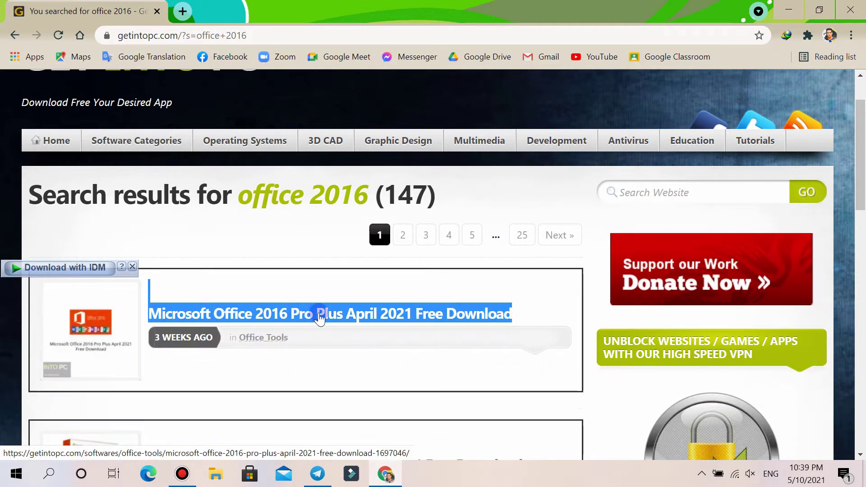
left_click(318, 313)
Review the technical setup details: full name, setup file name, 3.7 GB size and architecture
scroll(318, 313, "down", 15)
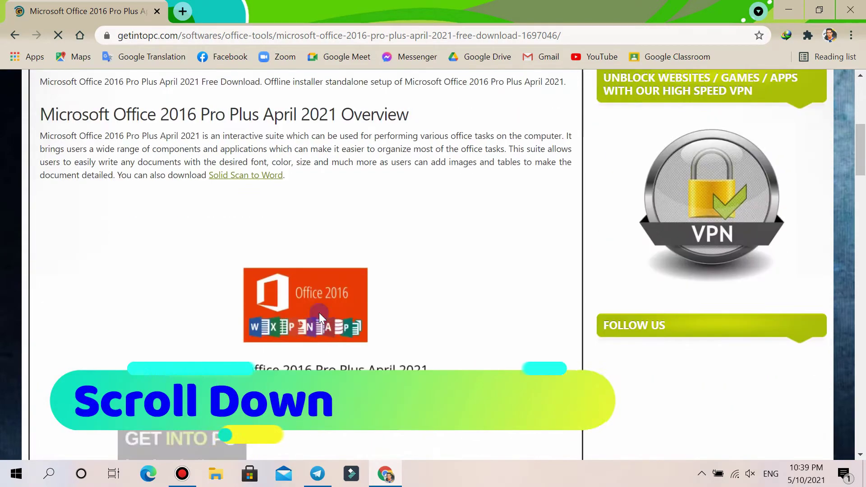
scroll(341, 300, "down", 10)
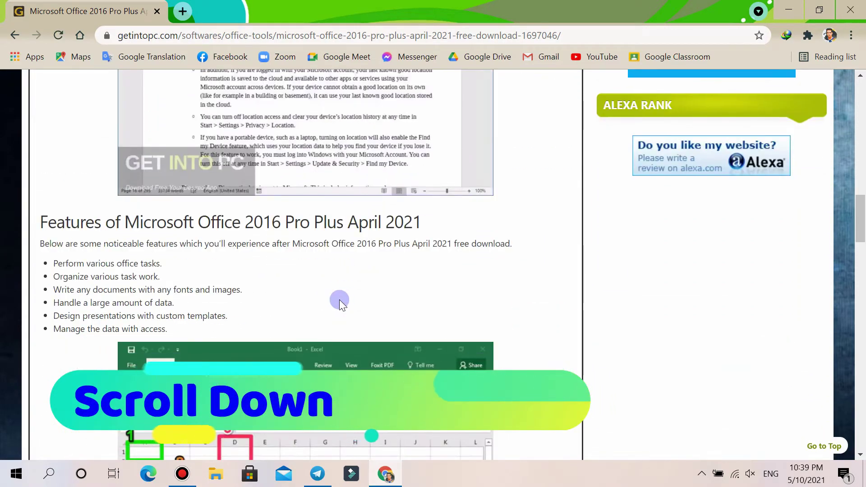
scroll(339, 299, "down", 4)
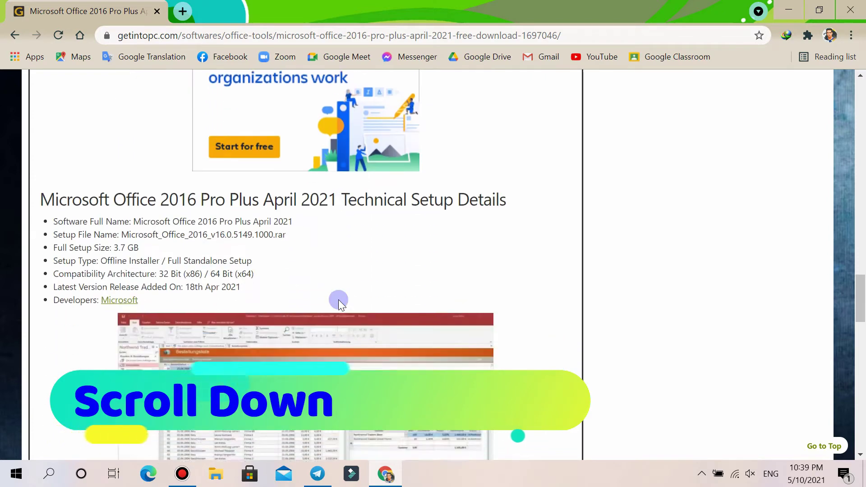
left_click_drag(510, 186, 40, 183)
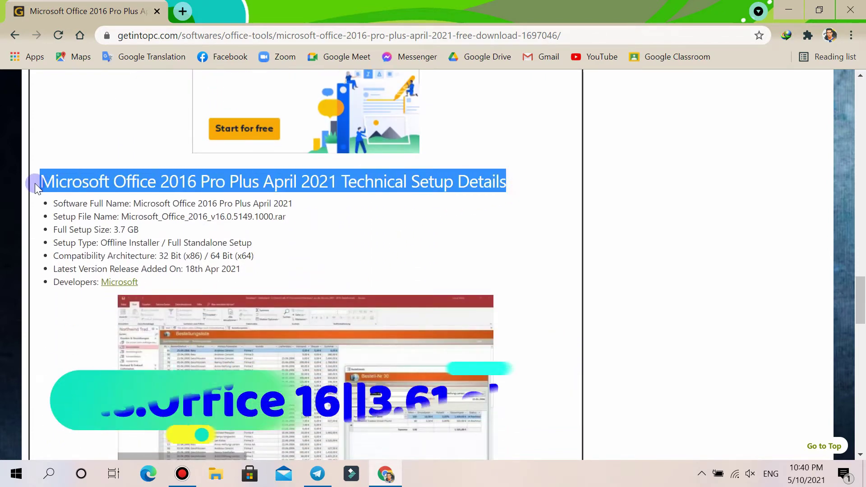
left_click_drag(308, 206, 45, 203)
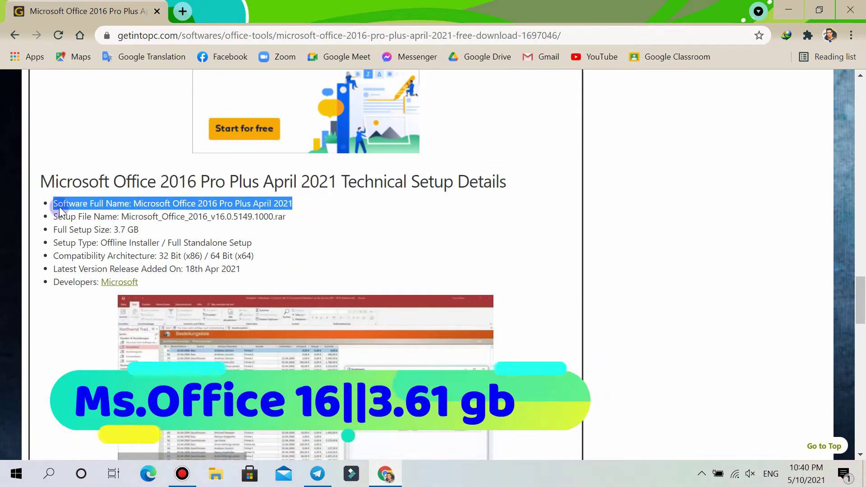
left_click_drag(310, 221, 53, 212)
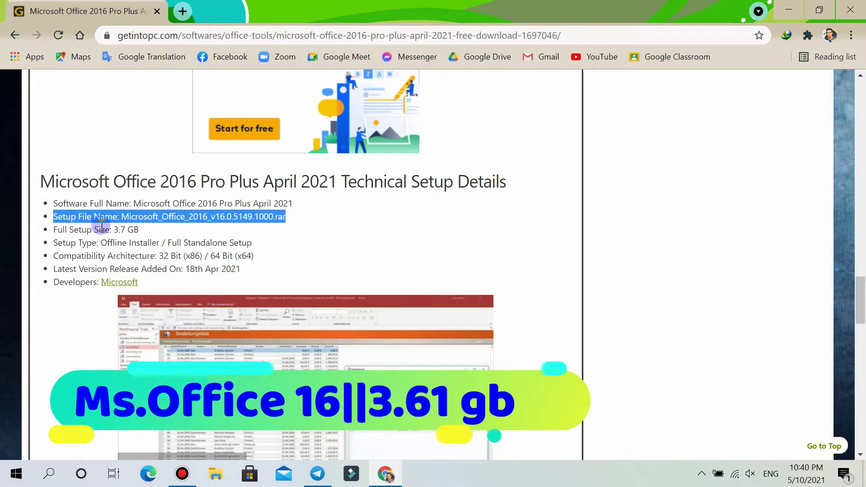
left_click_drag(149, 229, 29, 233)
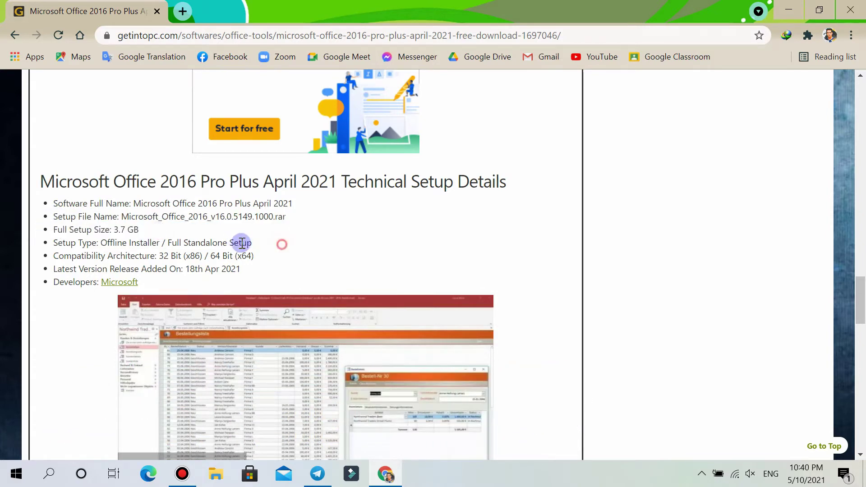
left_click_drag(271, 257, 201, 267)
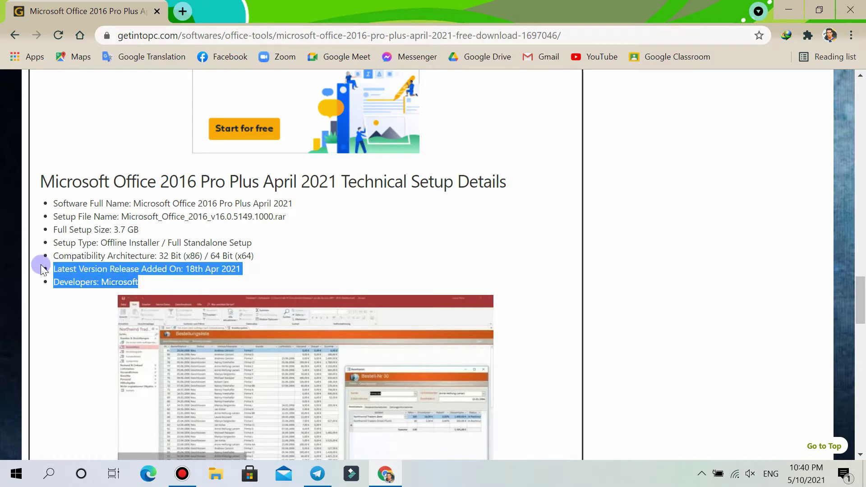
left_click(329, 266)
Start the Download Full Setup v16.0.5149.1000 download
scroll(352, 265, "down", 12)
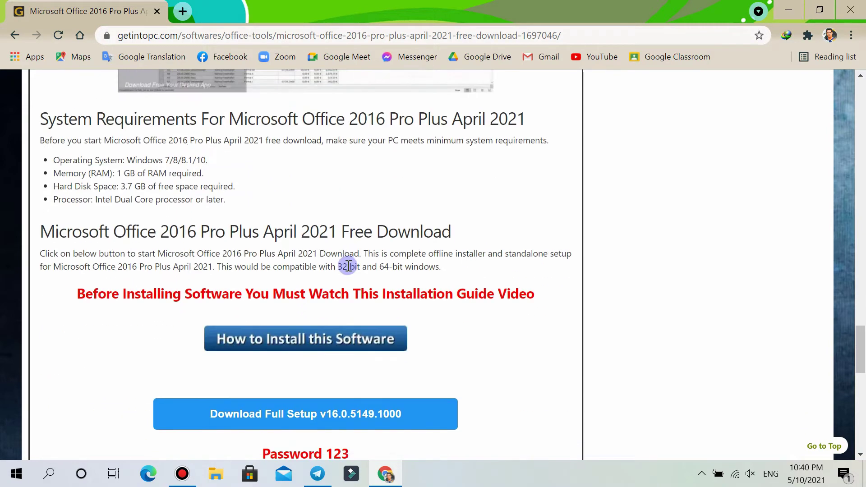
left_click_drag(480, 277, 152, 283)
left_click(323, 277)
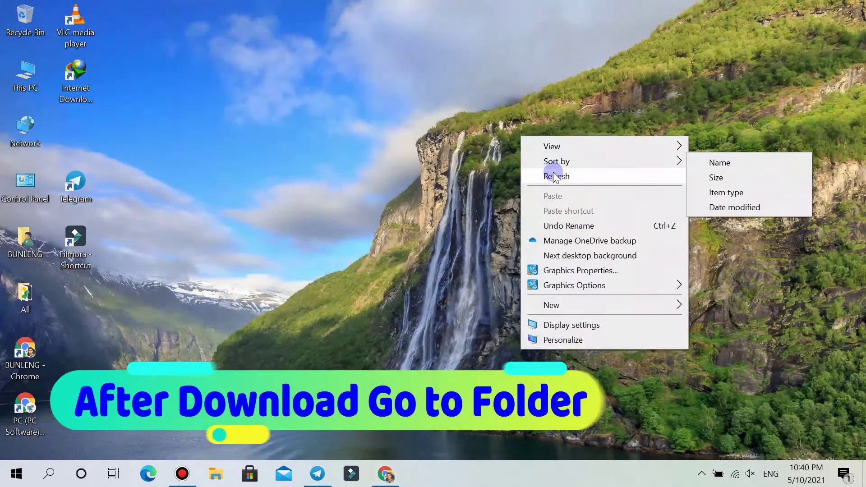
Browse File Explorer to D:\Softwares\Ms.Office 16 and select the downloaded Office 2016 archive
left_click(557, 175)
left_click(208, 473)
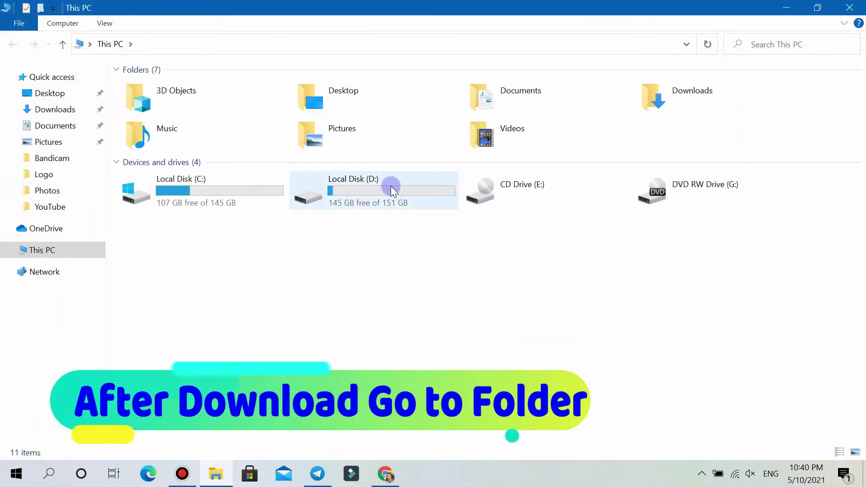
left_click(393, 190)
double_click(394, 190)
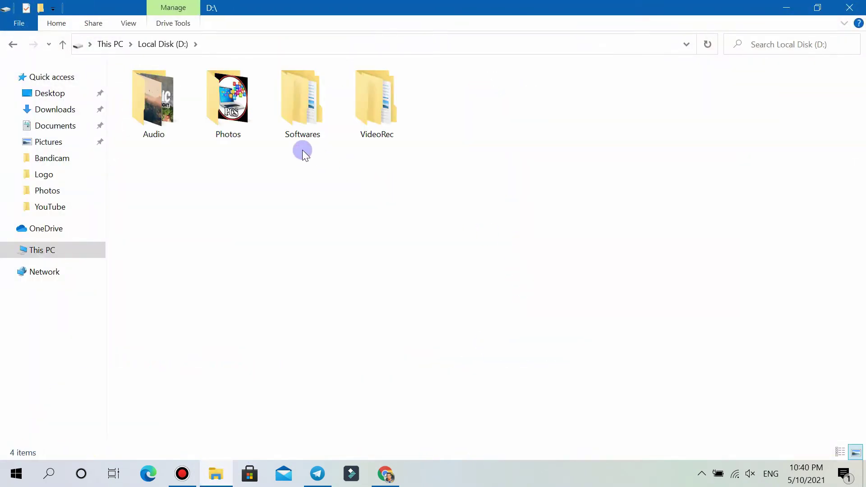
double_click(306, 110)
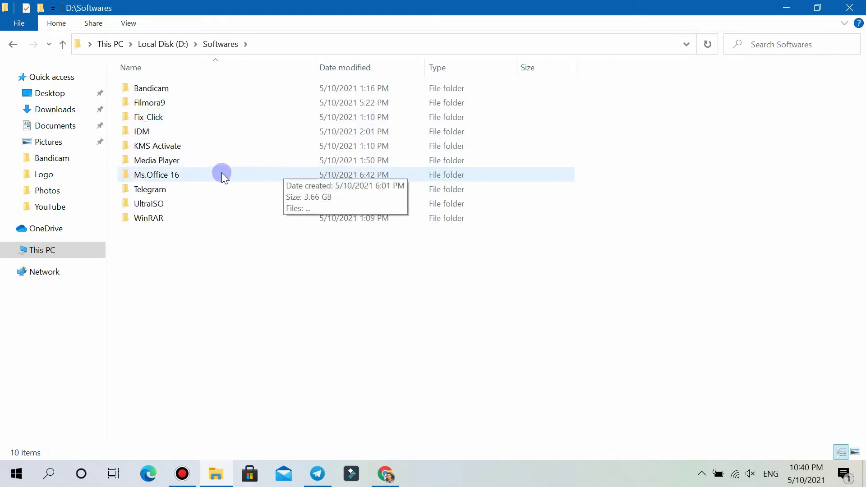
left_click(221, 174)
double_click(224, 174)
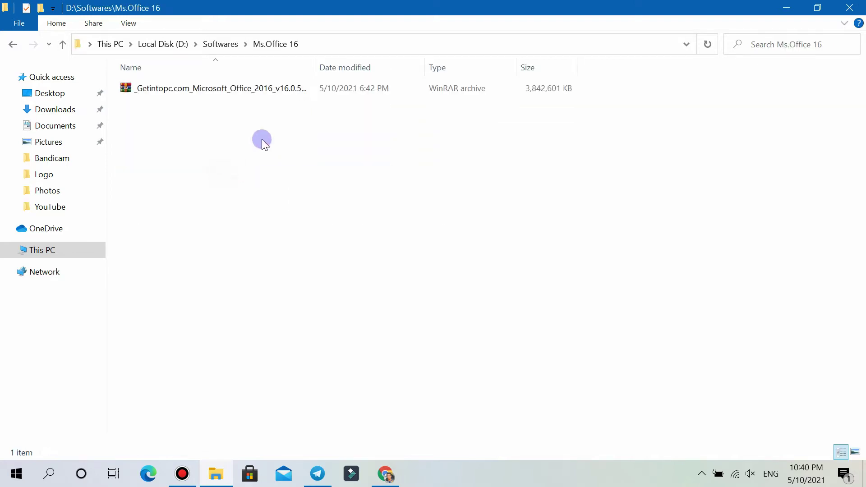
left_click(277, 88)
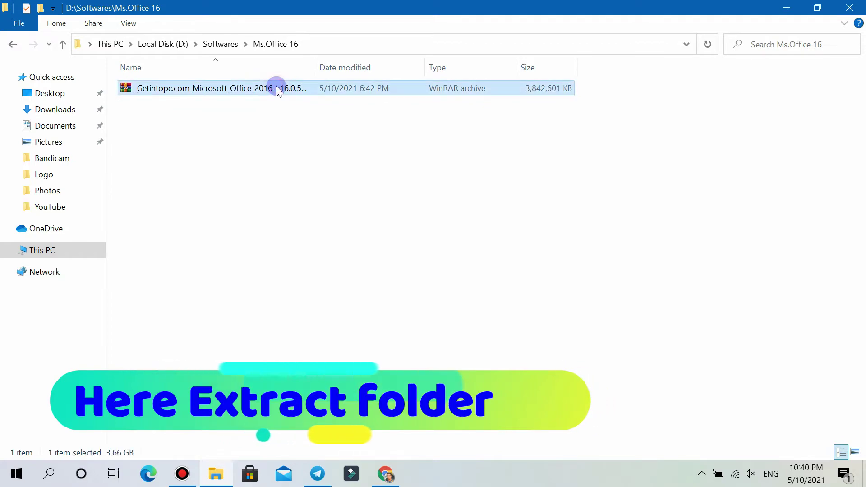
Extract the Office 2016 RAR archive to its default destination, entering the archive password
right_click(276, 89)
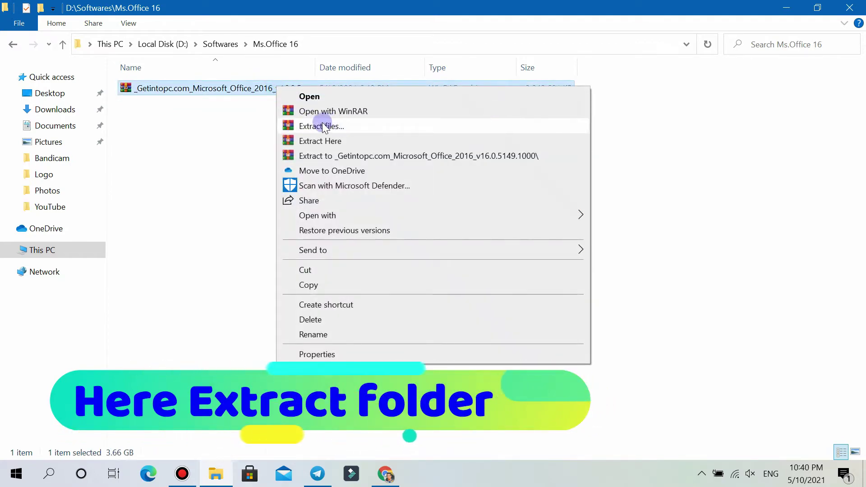
left_click(322, 127)
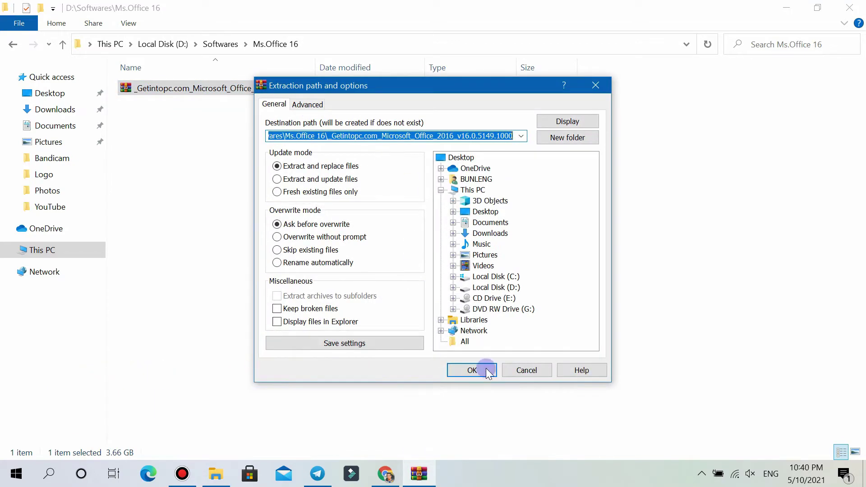
left_click(471, 370)
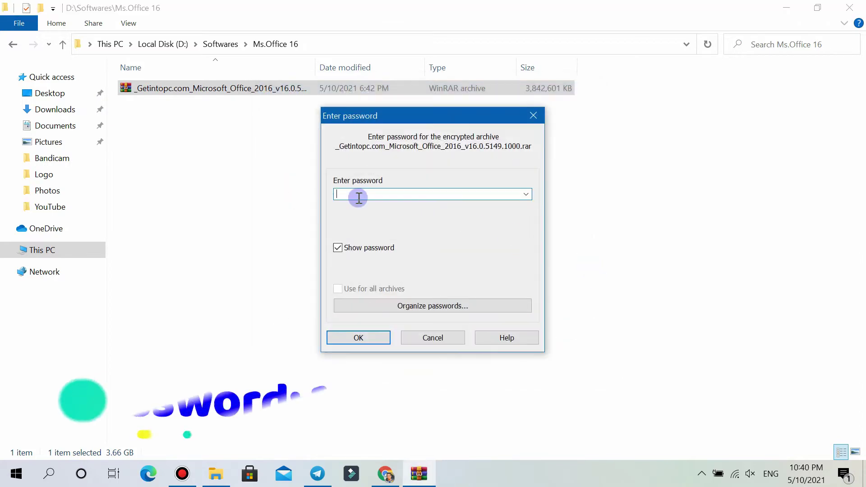
type("123")
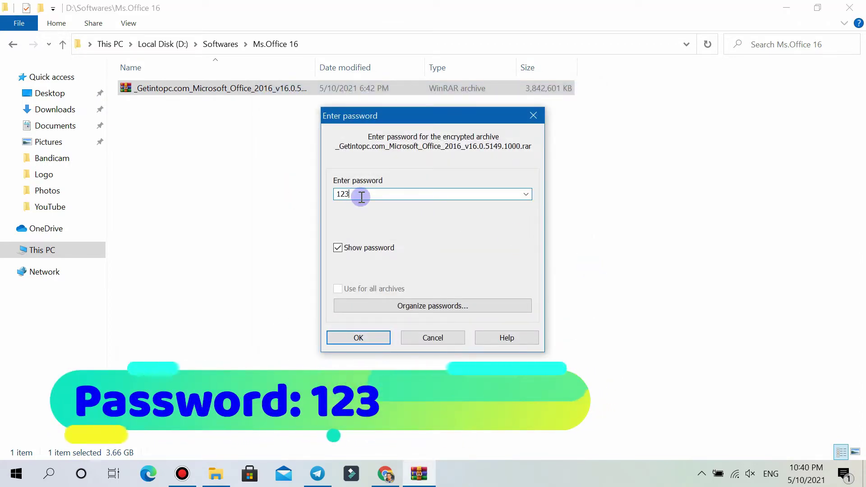
double_click(360, 194)
left_click(362, 194)
double_click(358, 194)
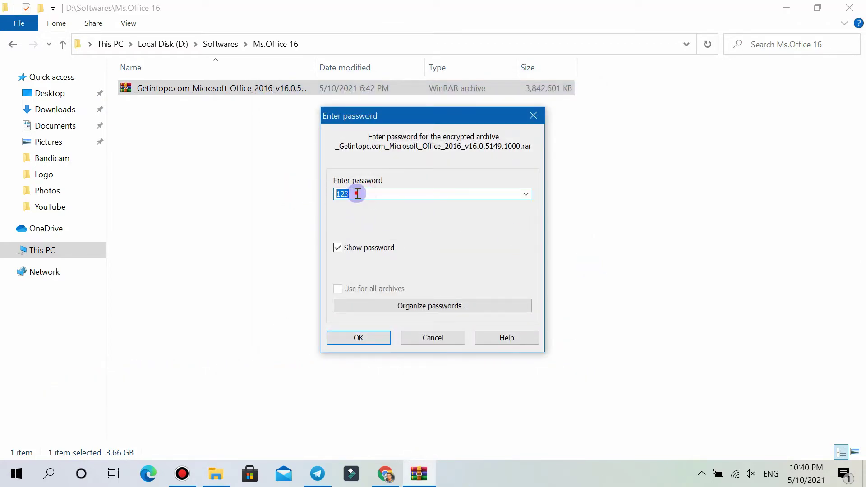
left_click(359, 340)
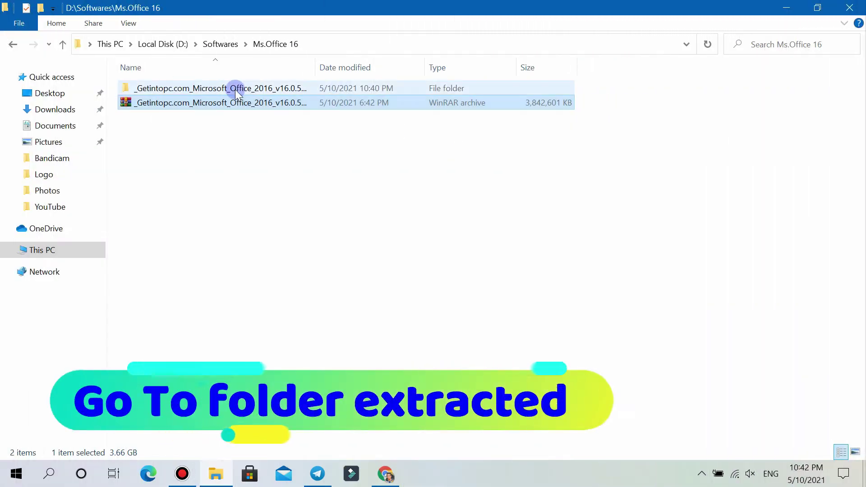
Navigate through the extracted folders to Microsoft Office 2016 (x64) and open Instructions! in Notepad
left_click(247, 90)
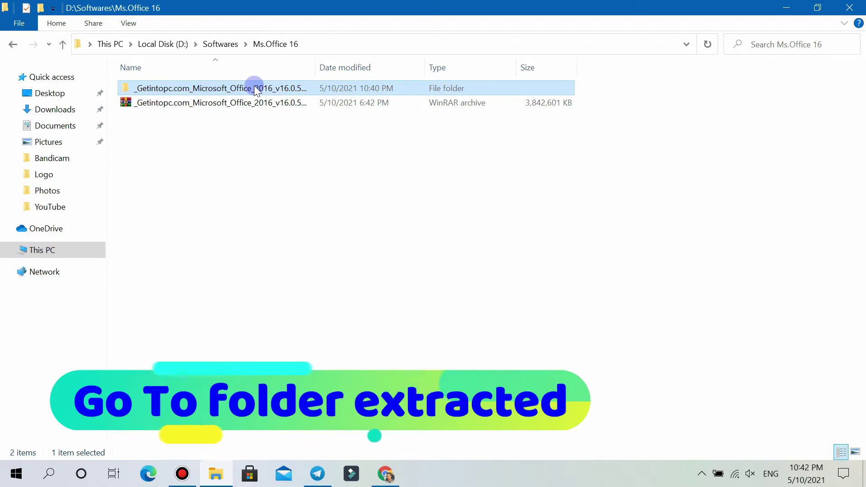
double_click(236, 88)
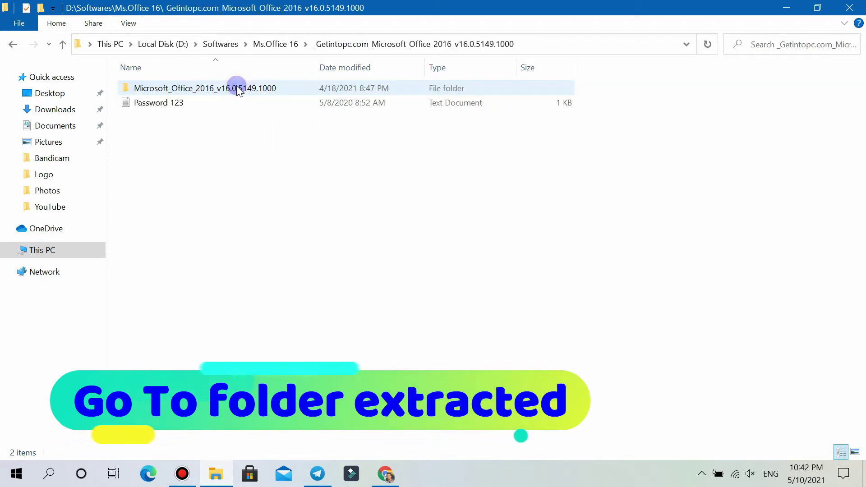
double_click(266, 90)
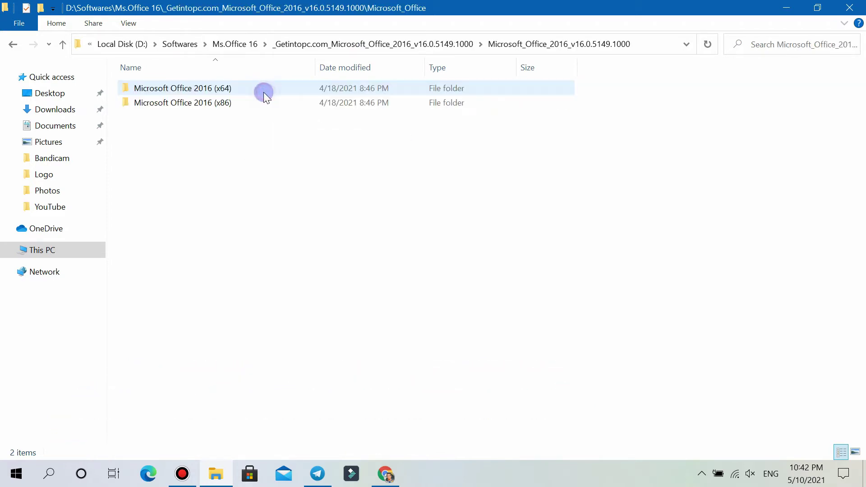
left_click(239, 102)
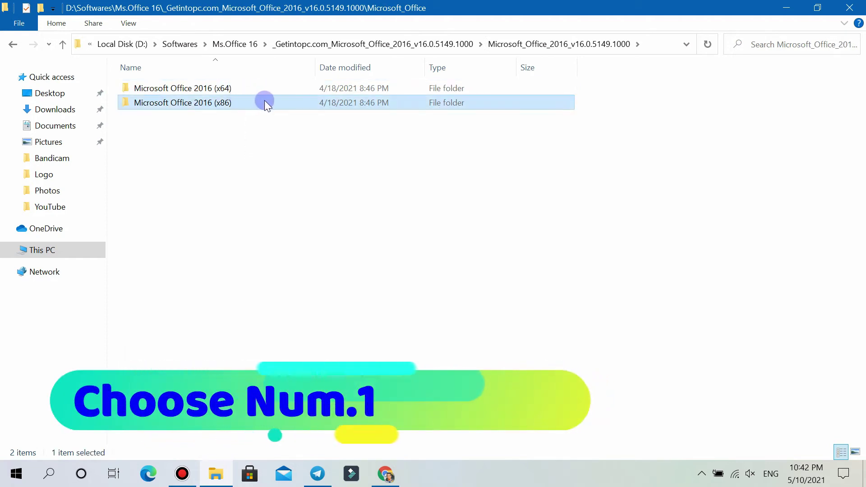
left_click(212, 88)
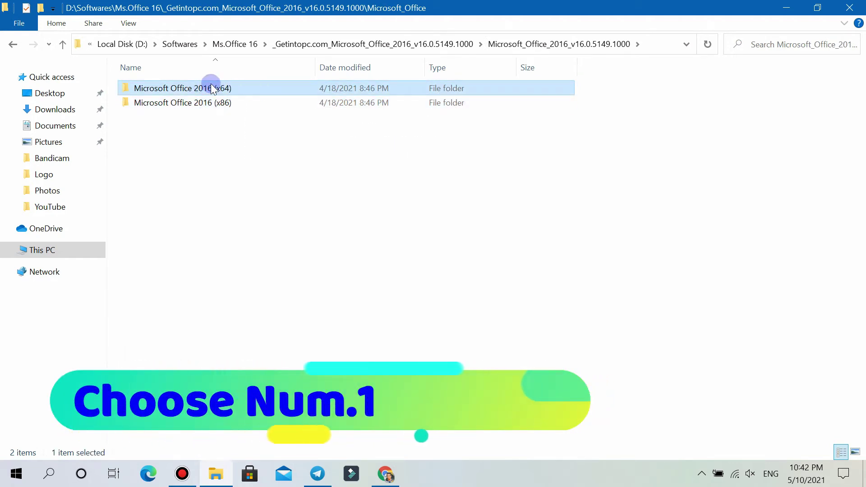
double_click(269, 85)
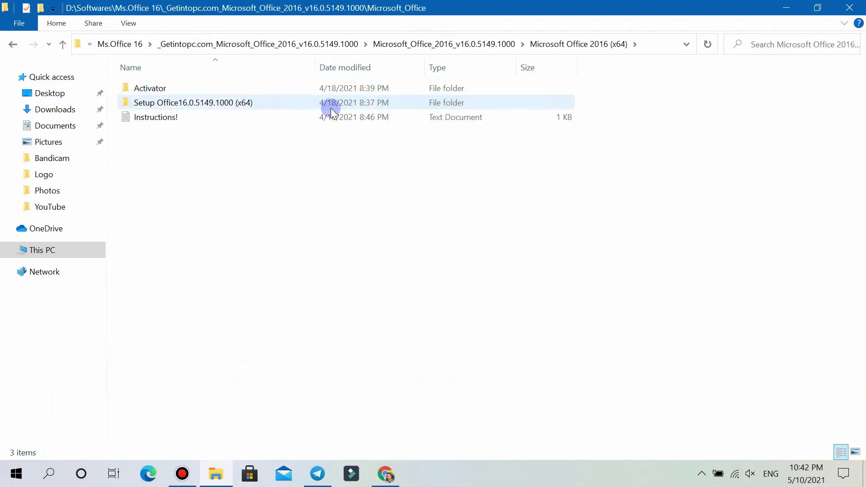
double_click(180, 117)
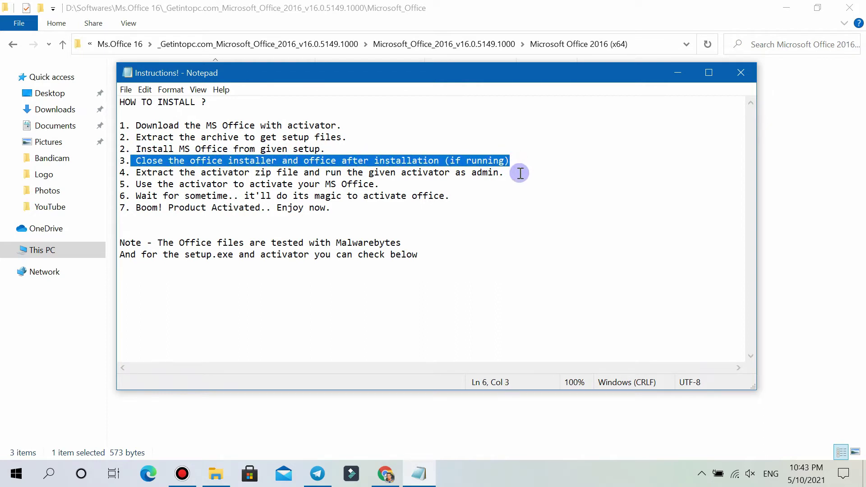
left_click_drag(520, 173, 376, 175)
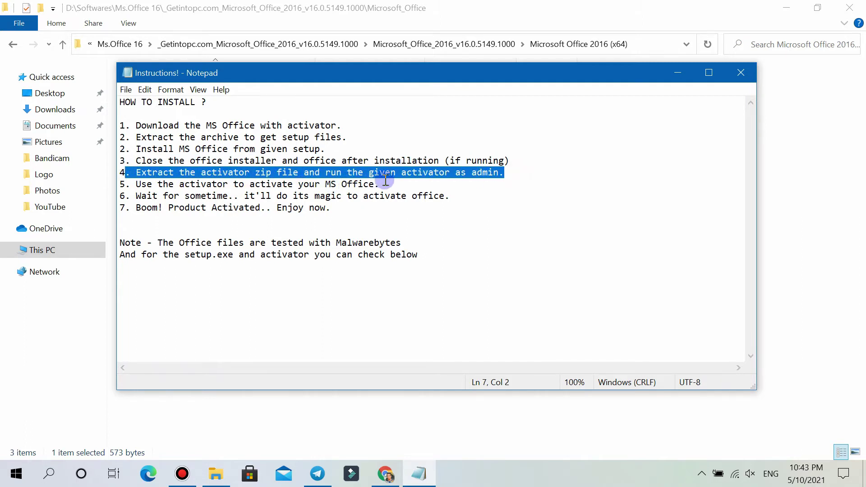
left_click_drag(398, 186, 122, 185)
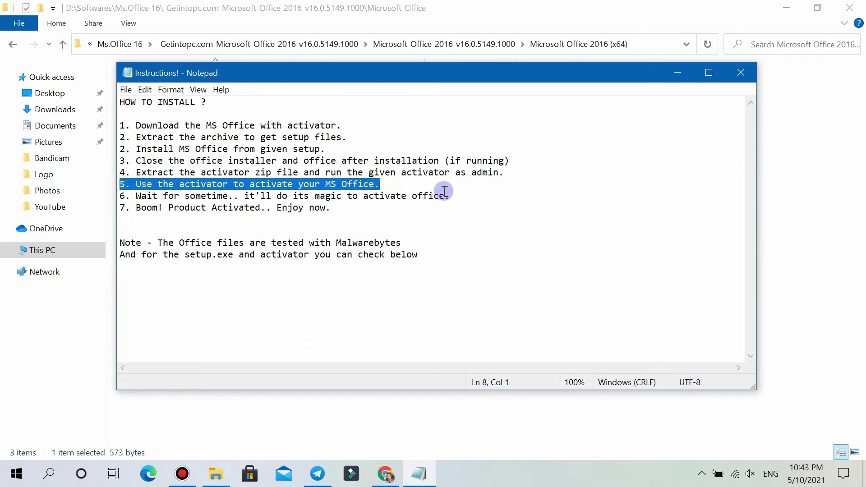
left_click(463, 195)
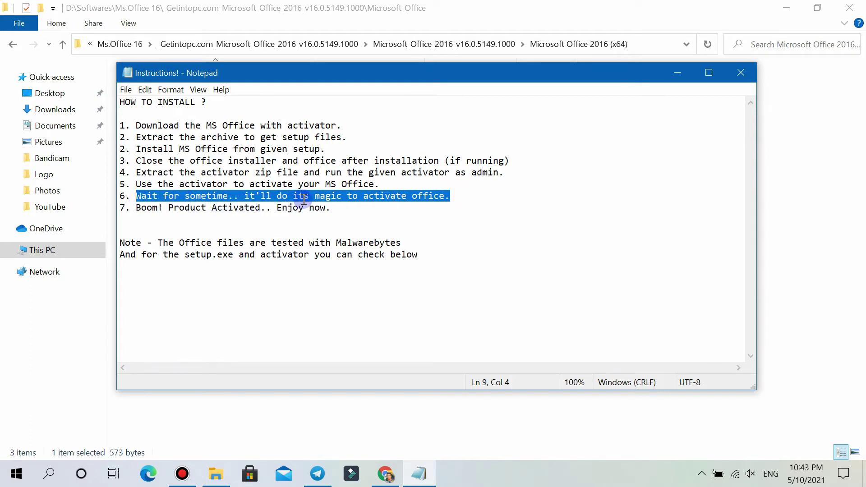
left_click_drag(343, 207, 263, 207)
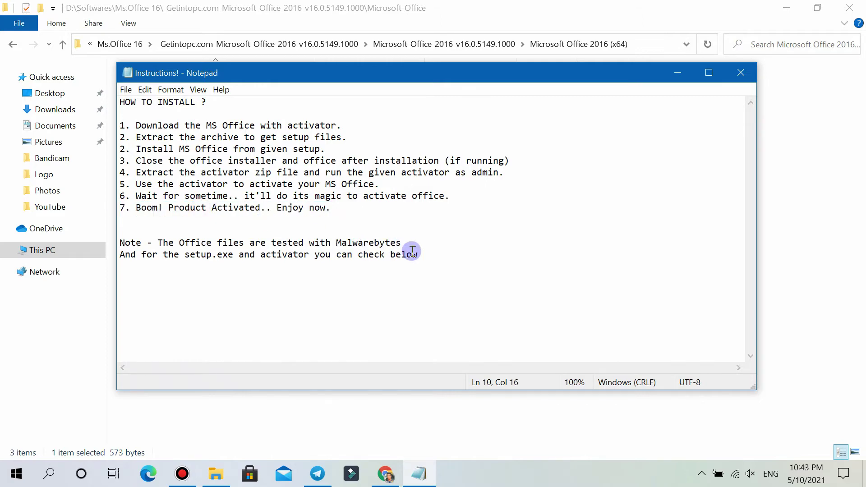
left_click_drag(426, 256, 122, 257)
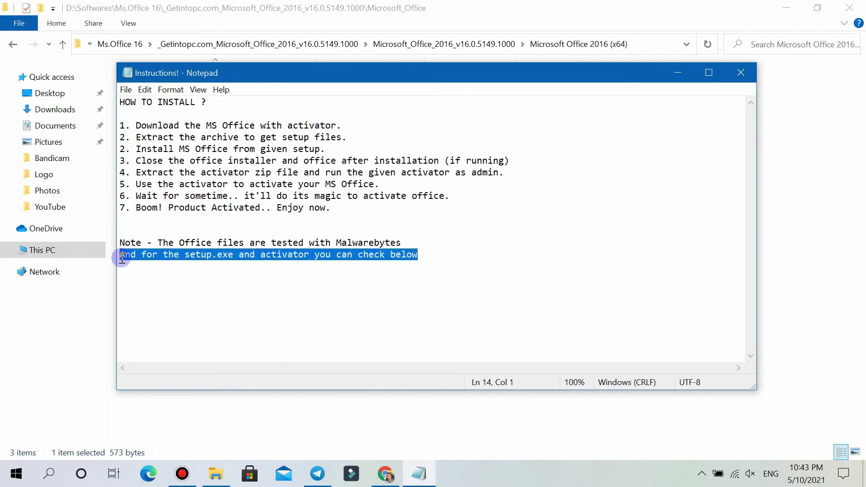
Close the Instructions! file and browse the x64 folder's Setup and Activator folders
left_click(742, 73)
double_click(182, 104)
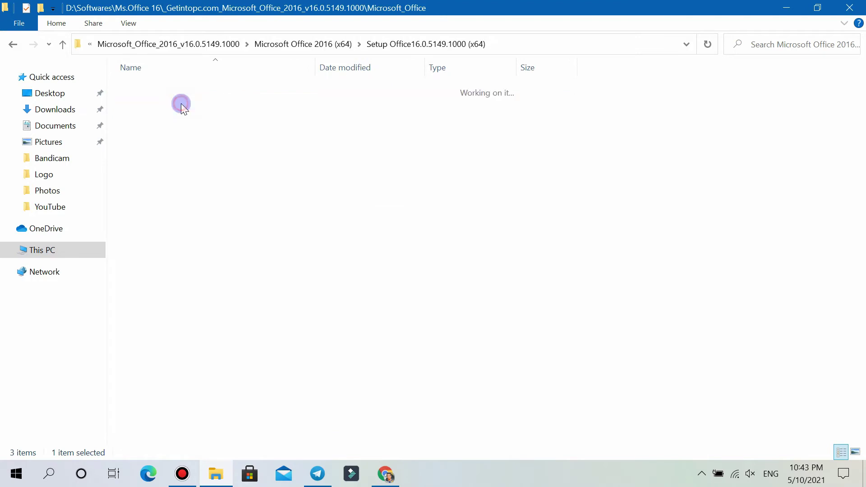
left_click(62, 44)
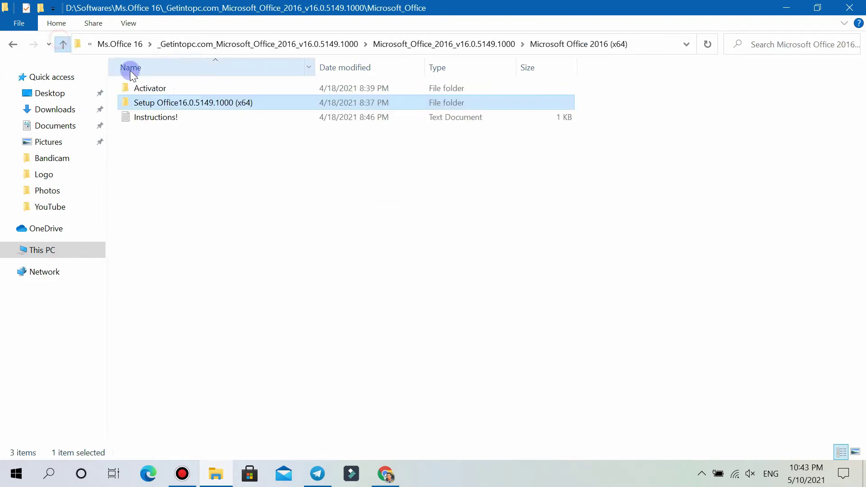
double_click(189, 91)
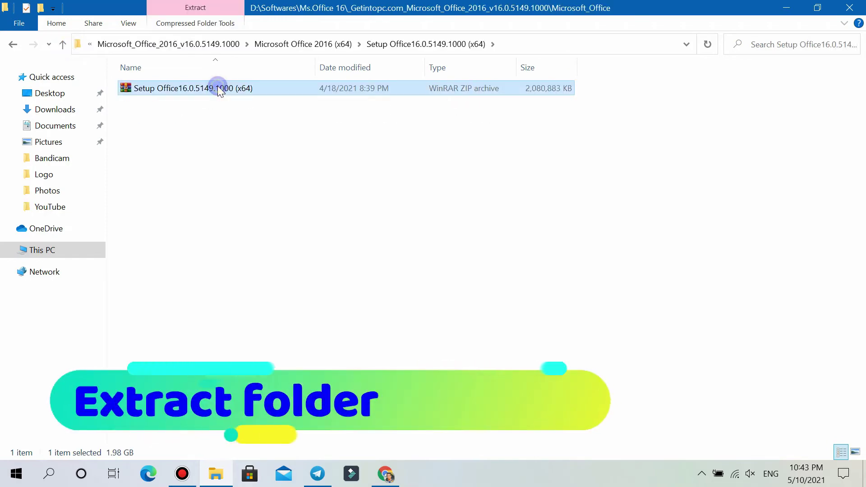
Extract the Setup Office16.0.5149.1000 (x64) zip and open its extracted folder
right_click(218, 87)
left_click(270, 141)
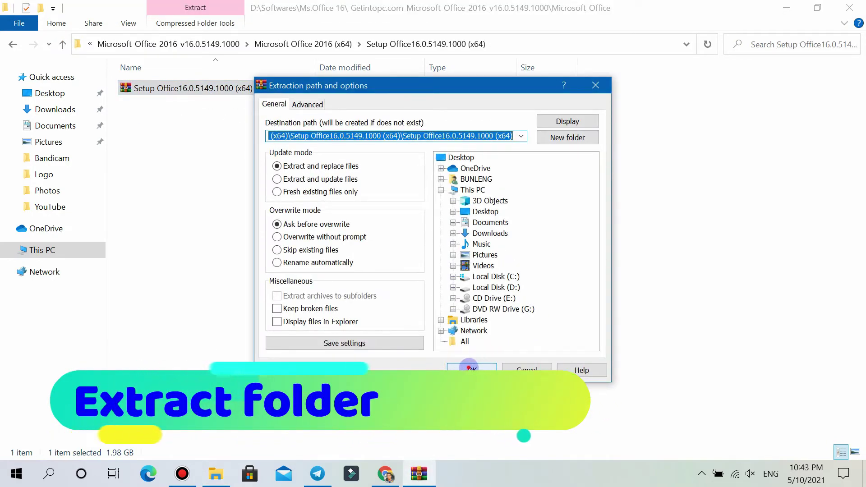
left_click(469, 366)
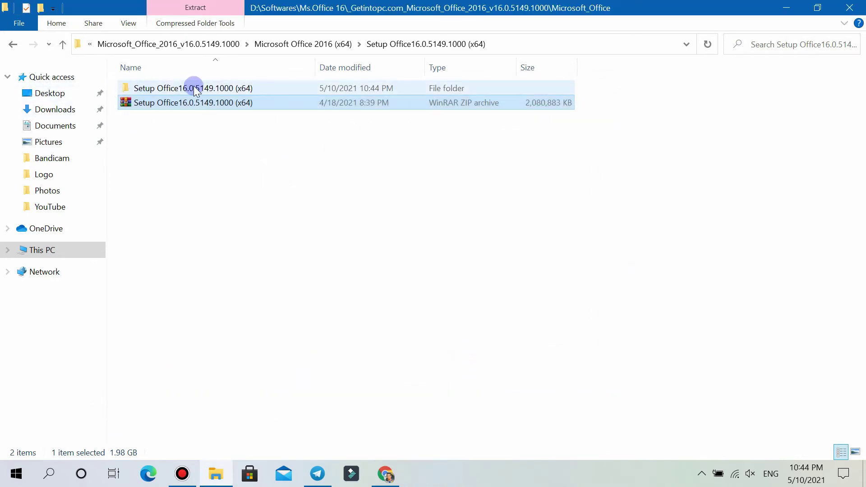
left_click(199, 88)
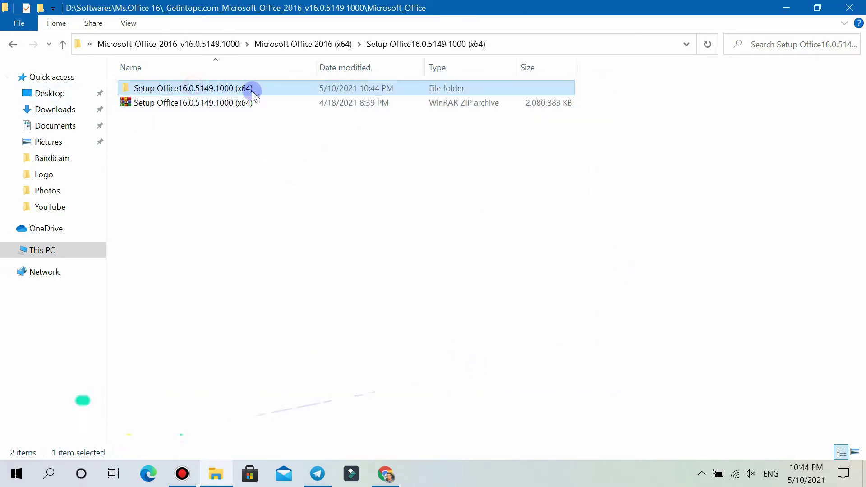
double_click(206, 84)
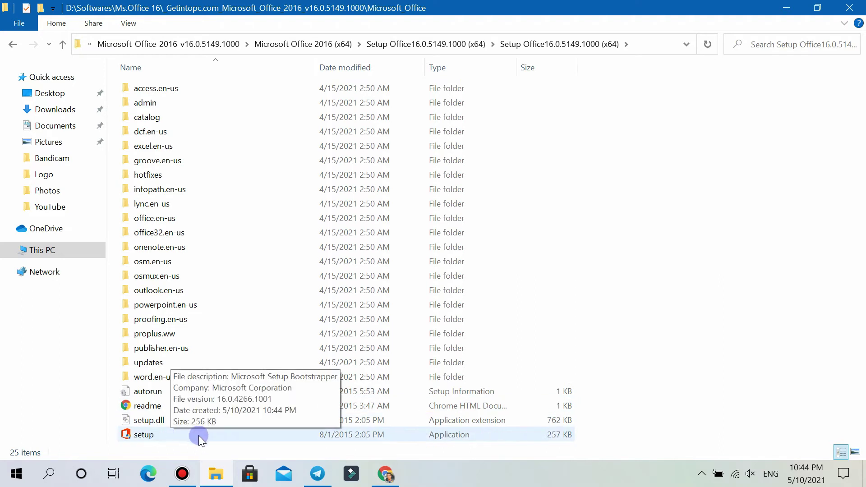
Run setup as administrator, accept the licence terms and install Office Professional Plus 2016
left_click(151, 435)
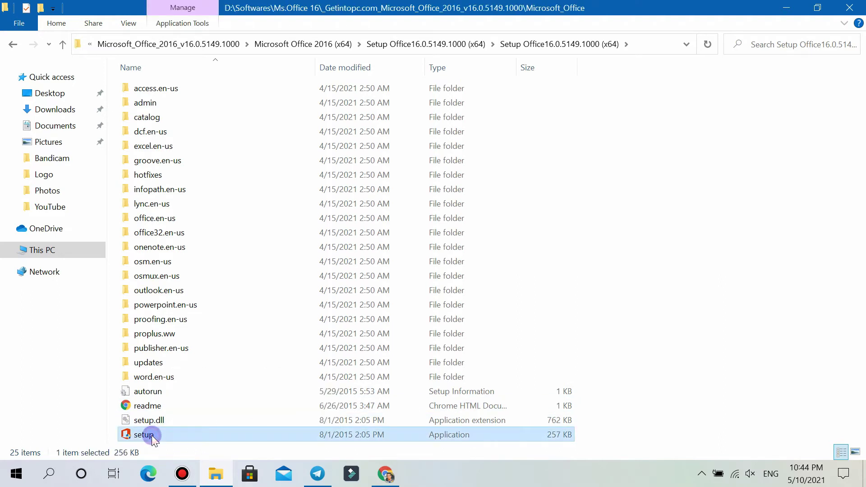
right_click(195, 435)
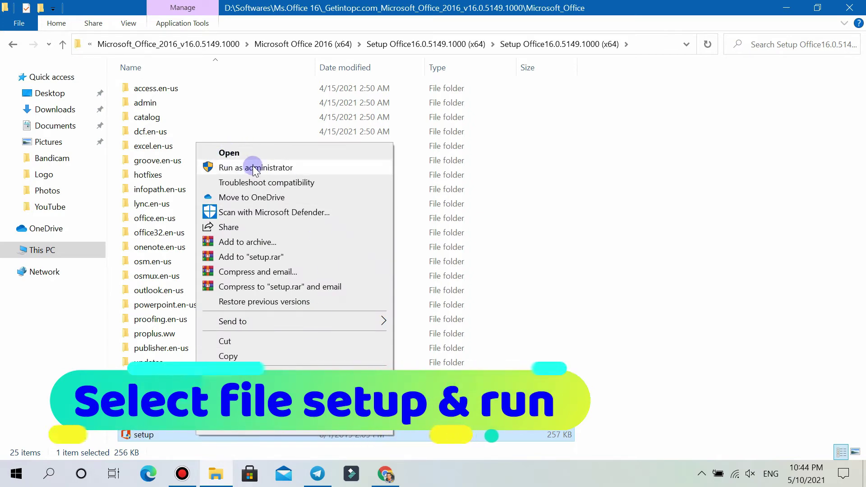
left_click(228, 168)
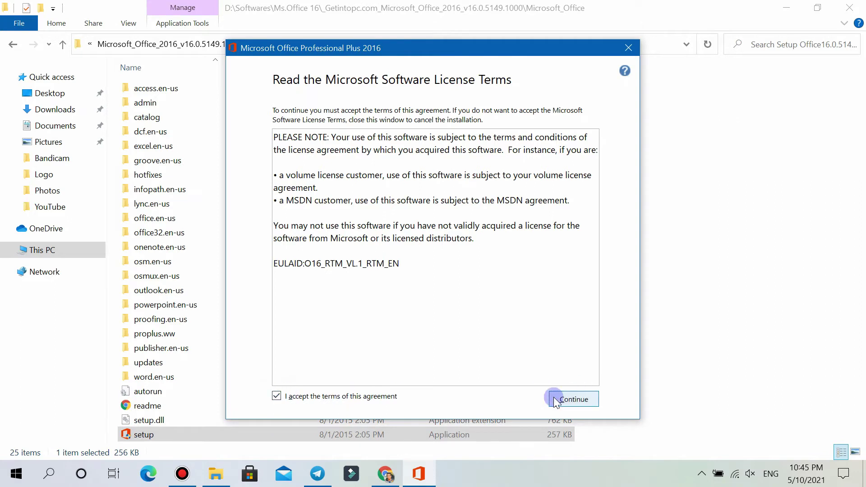
left_click(579, 405)
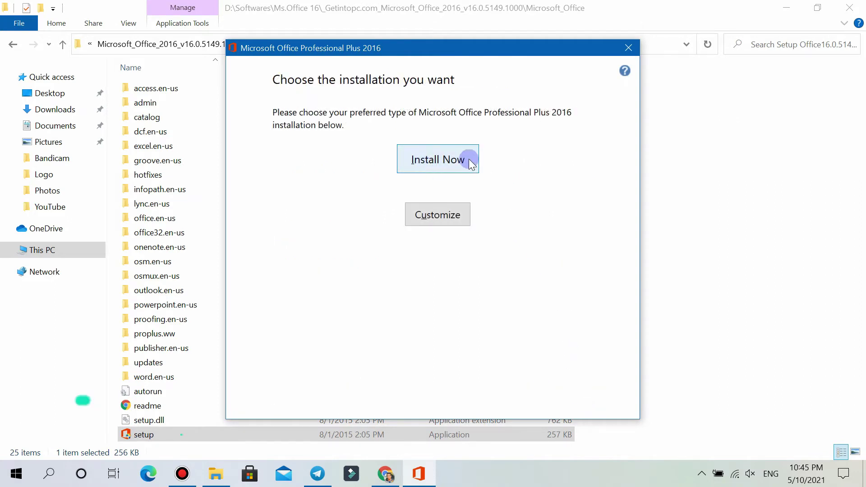
left_click(436, 158)
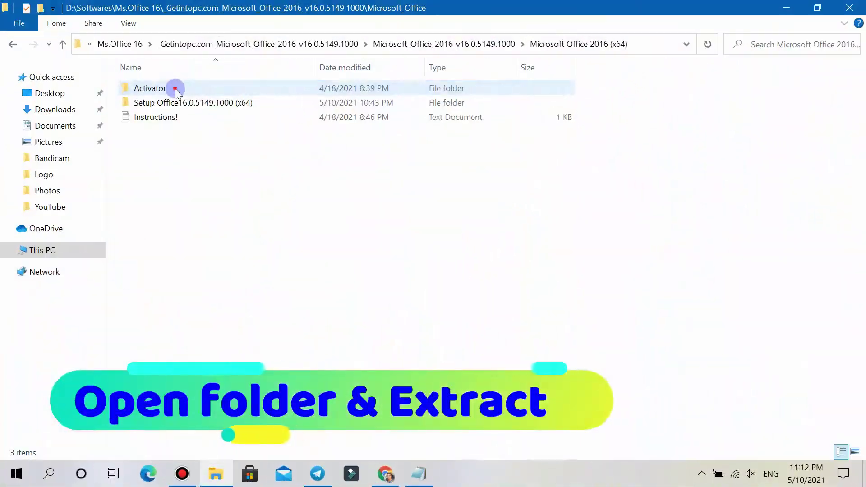
Extract the MAS_1.4_AIO activator archive inside the Activator folder
double_click(176, 88)
left_click(204, 86)
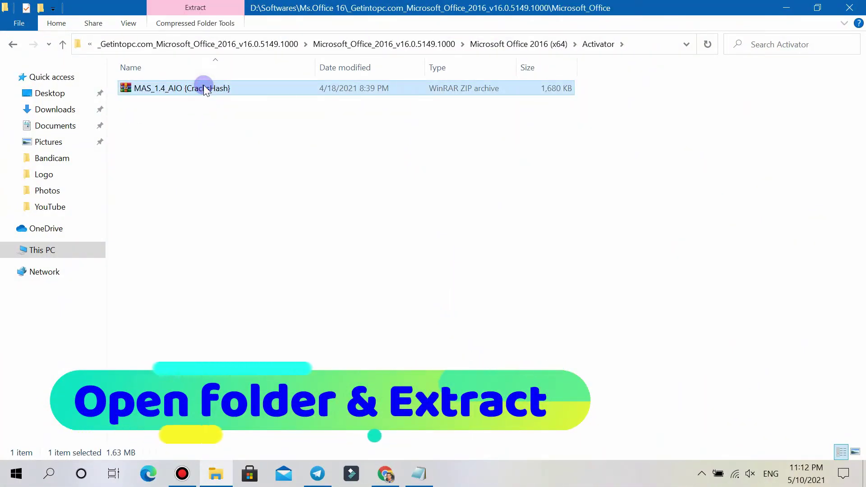
right_click(203, 86)
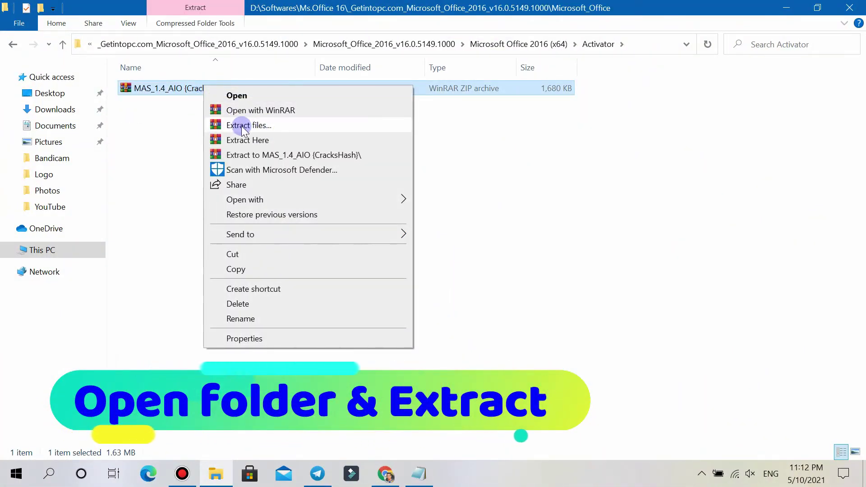
left_click(246, 126)
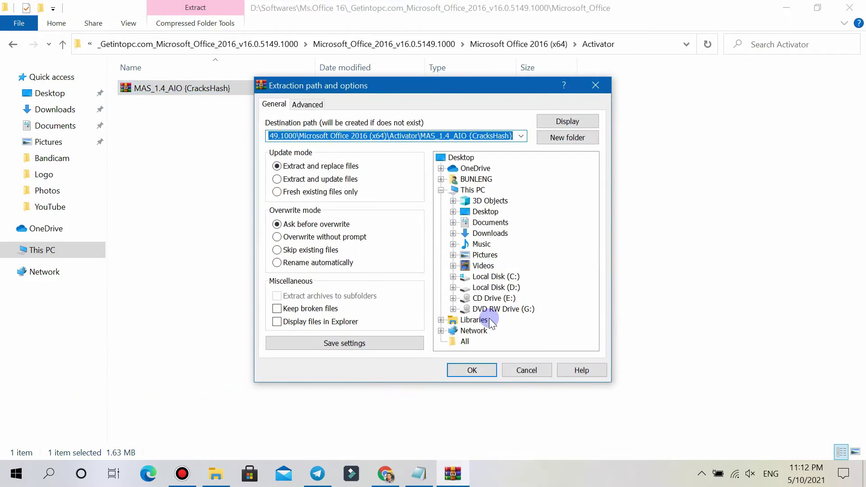
left_click(473, 370)
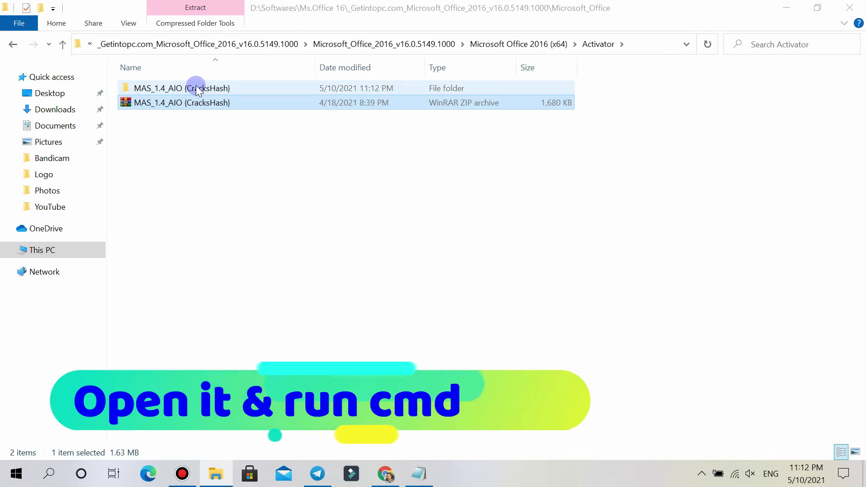
Run the MAS_1.4_AIO script as administrator to bring up the activation menu
left_click(197, 87)
double_click(193, 87)
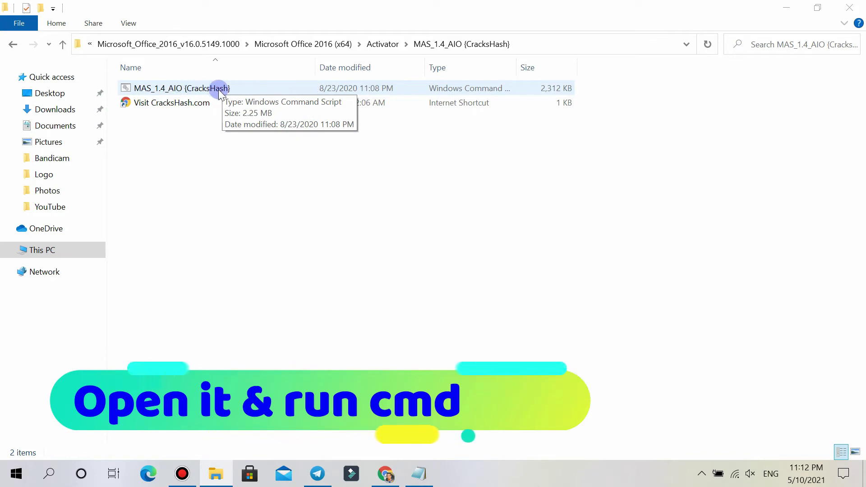
left_click(261, 91)
right_click(254, 90)
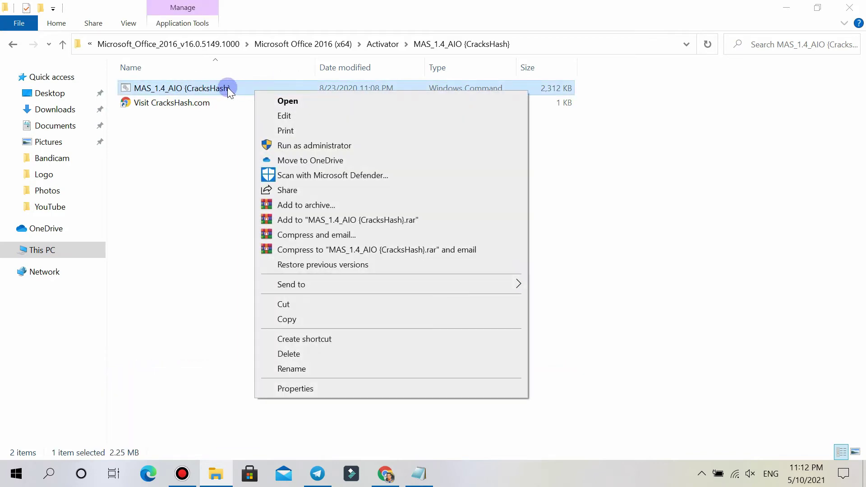
left_click(303, 145)
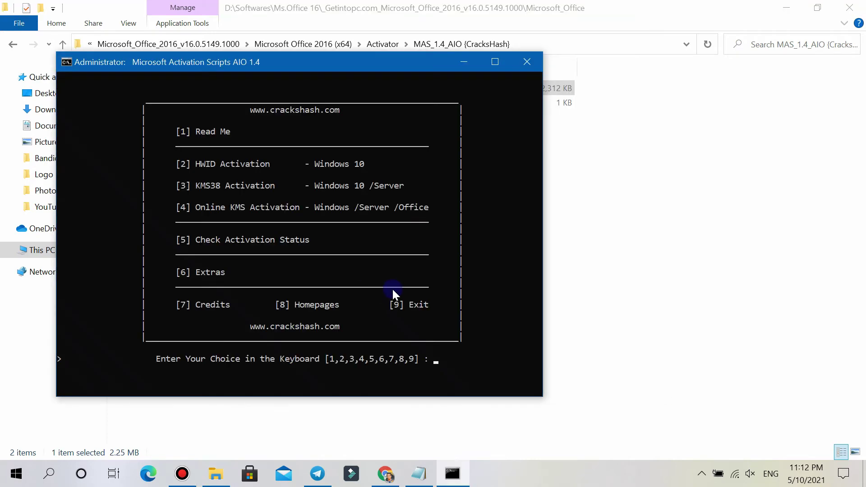
Run KMS38 Activation (option 3) in the MAS menu and return to the main menu once it finishes
left_click(277, 163)
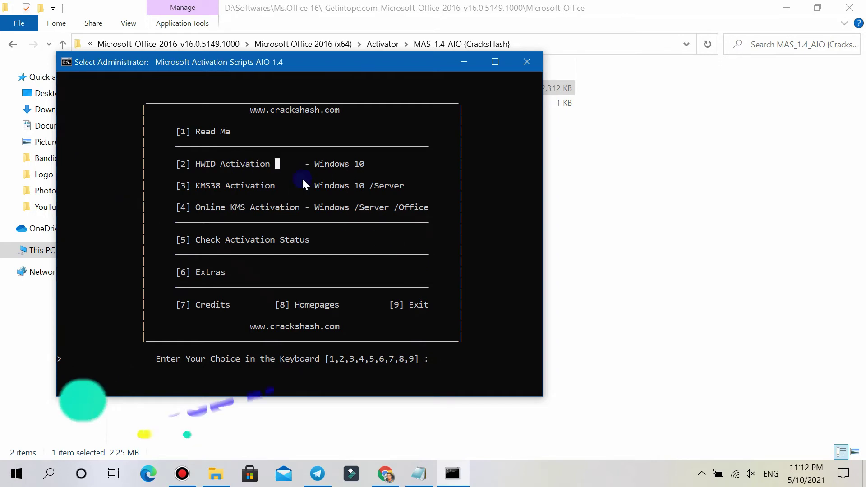
left_click_drag(187, 185, 406, 184)
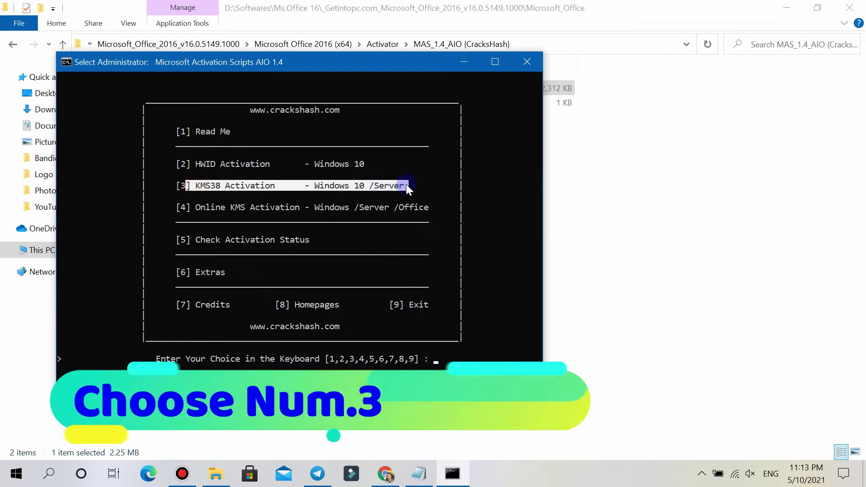
left_click(431, 358)
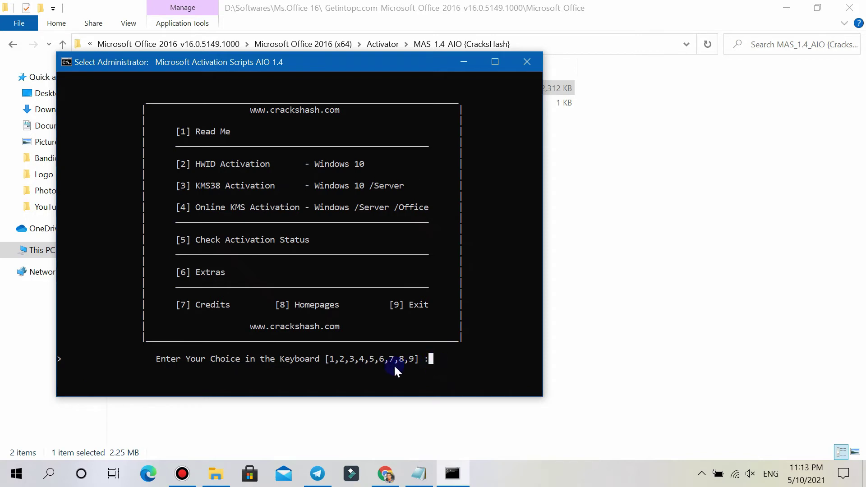
key("3")
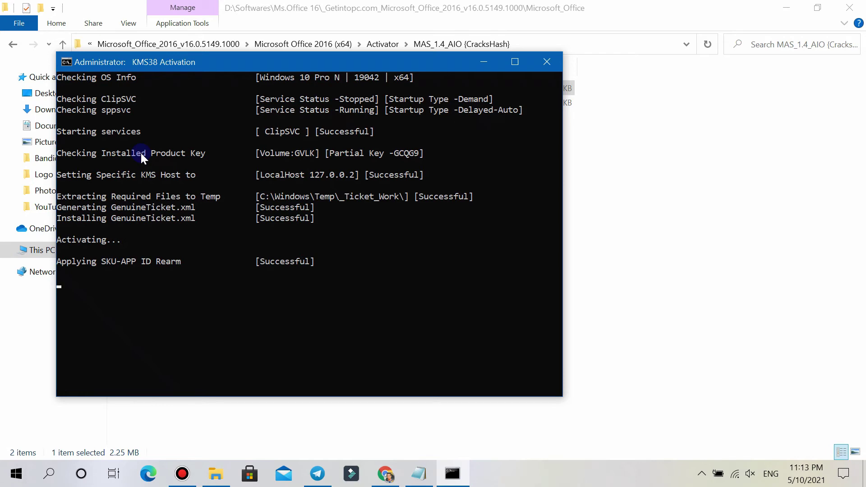
key("Return")
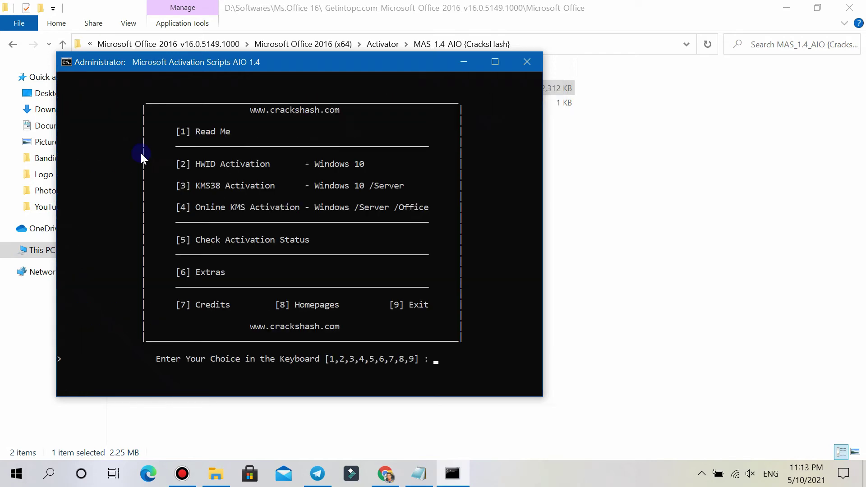
Use Online KMS Activation (option 4, then 1) to activate Office 16 ProPlus for 180 days
left_click_drag(191, 207, 427, 209)
left_click(203, 208)
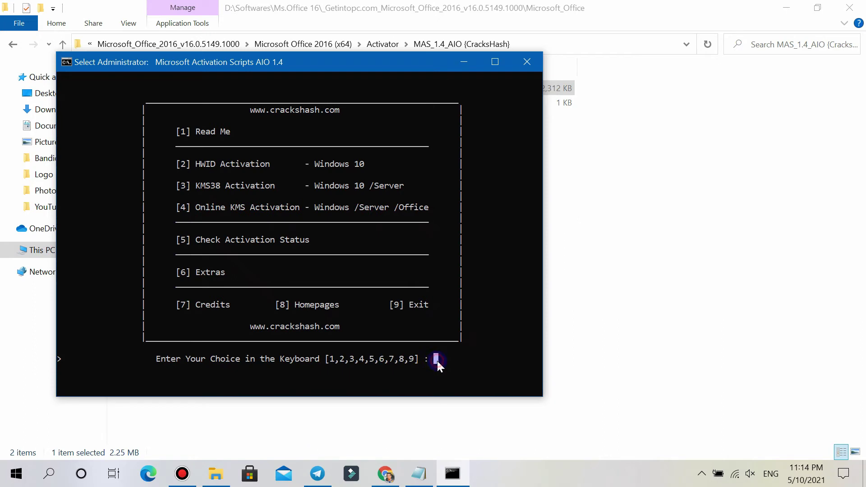
key("4")
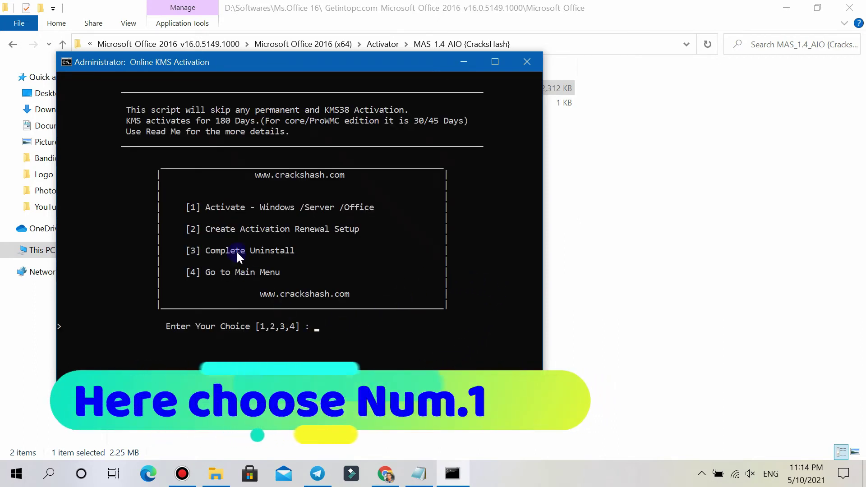
left_click_drag(216, 207, 402, 201)
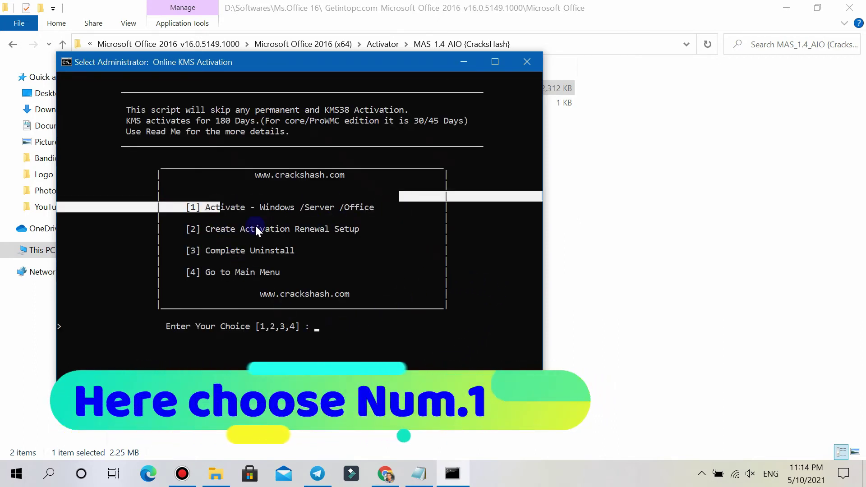
left_click_drag(211, 229, 372, 229)
left_click_drag(211, 250, 312, 251)
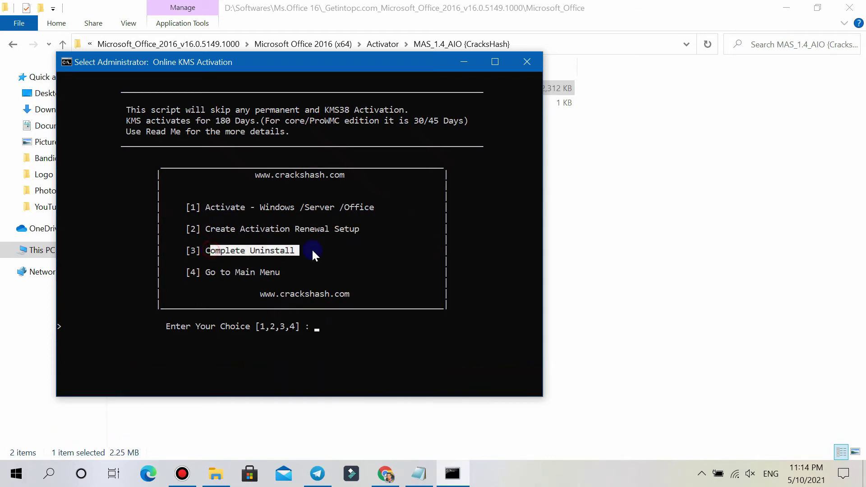
left_click(244, 251)
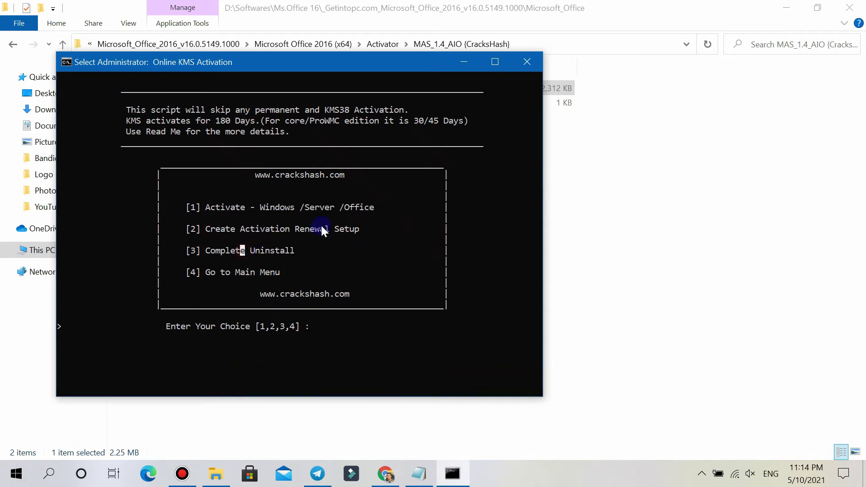
left_click(380, 207)
key("1")
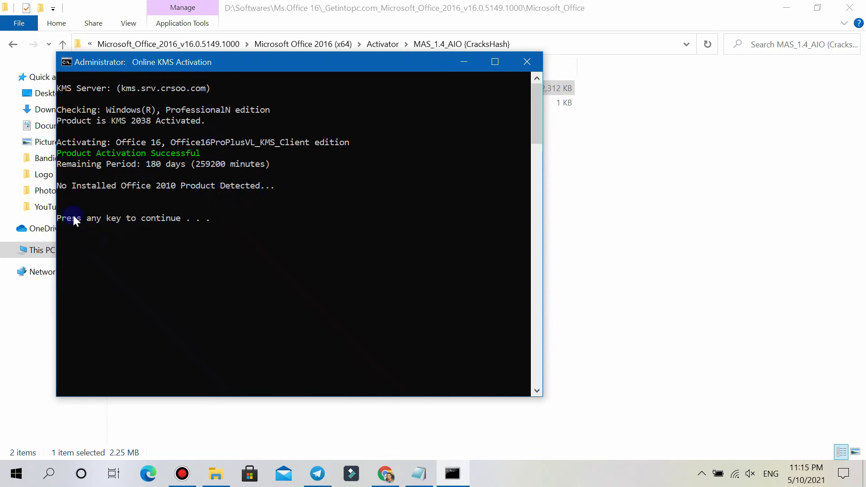
key("Return")
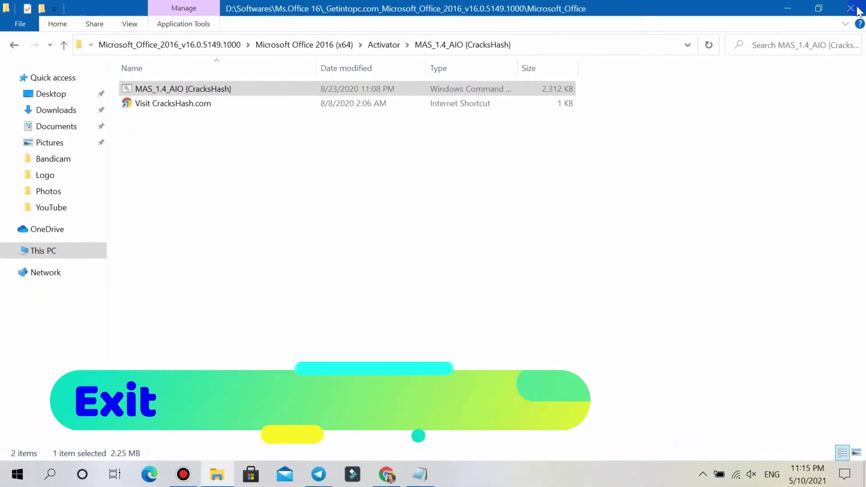
Minimize File Explorer and refresh the desktop twice
left_click(788, 8)
right_click(320, 113)
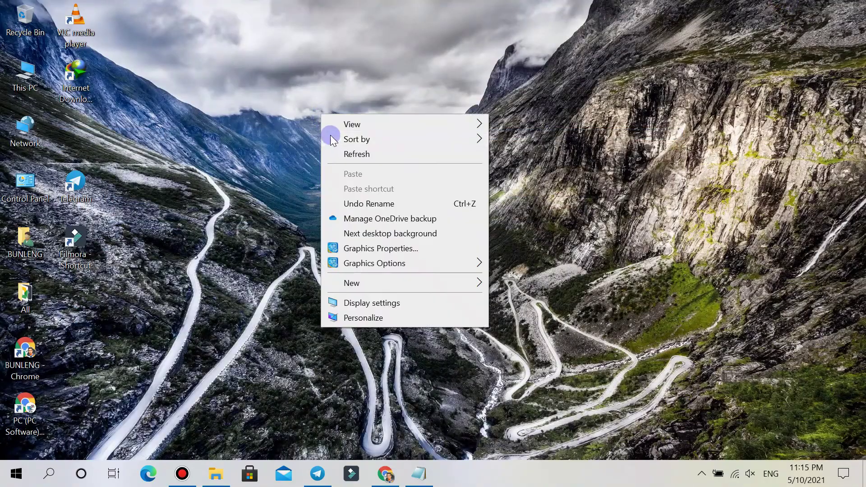
left_click(339, 154)
right_click(291, 141)
left_click(328, 167)
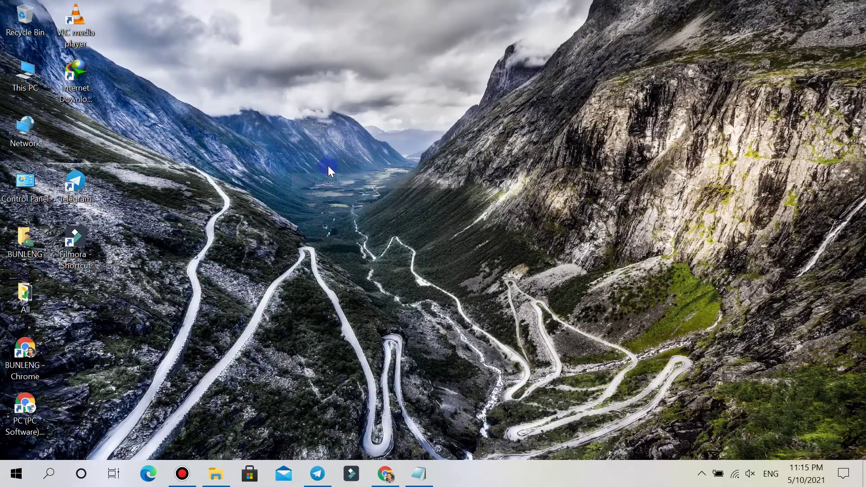
Launch Word 2016 from the Start menu's Recently added list
left_click(52, 474)
left_click(16, 474)
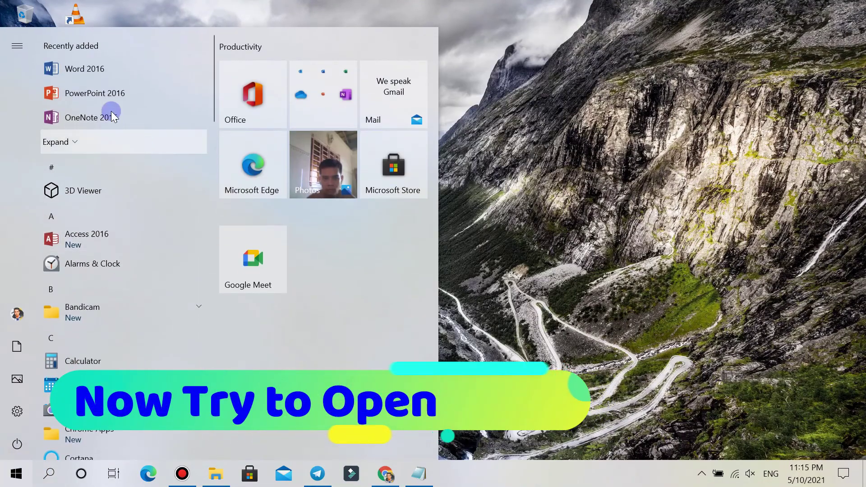
left_click(100, 68)
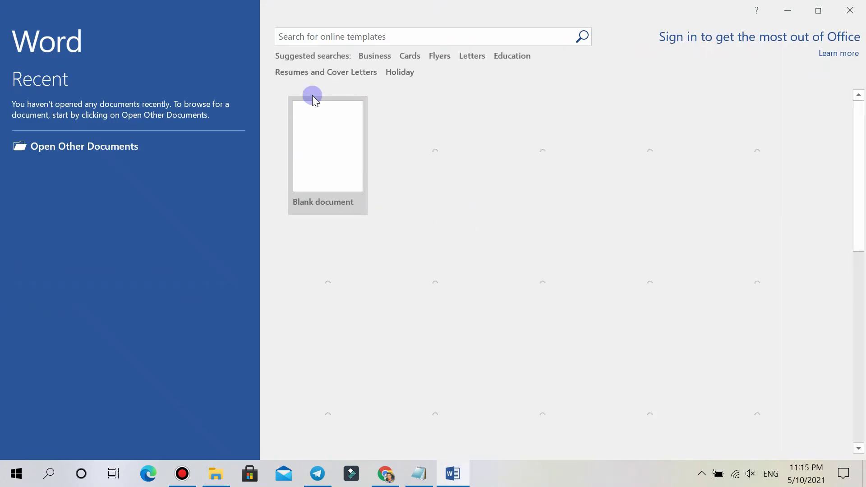
Create a blank document, confirm Office Professional Plus 2016 shows Product Activated under File > Account, then close Word
left_click(322, 140)
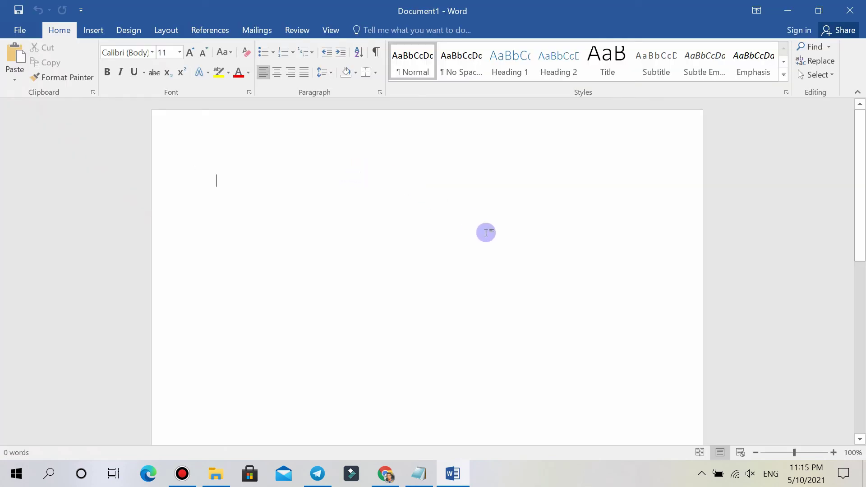
left_click(20, 30)
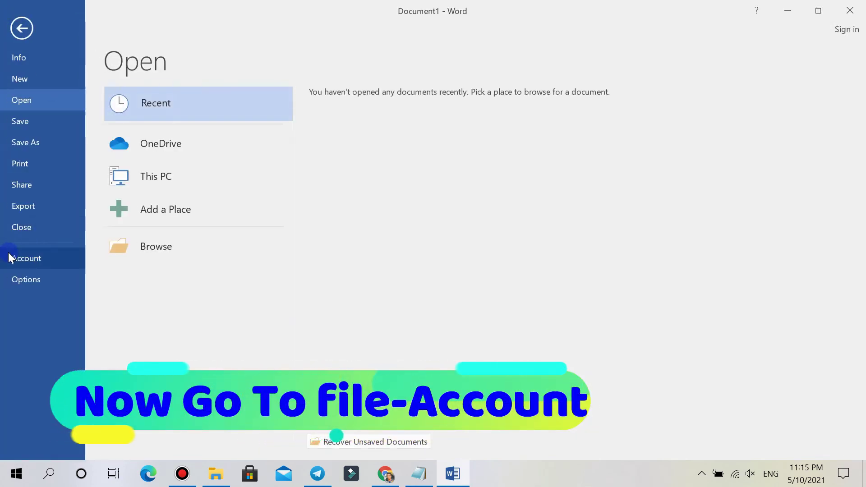
left_click(24, 258)
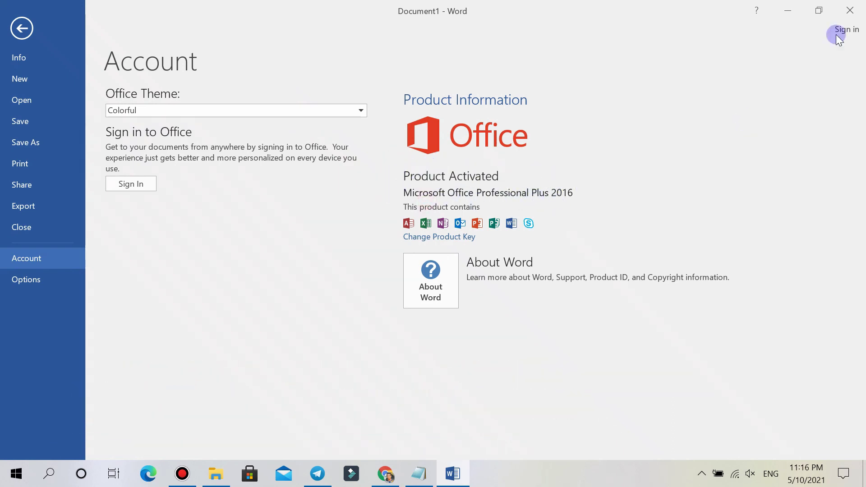
left_click(850, 10)
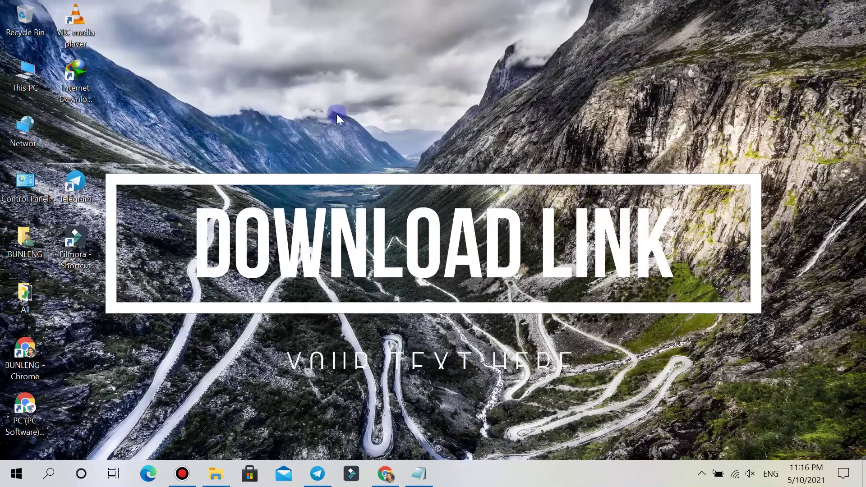
Refresh the desktop twice from its context menu
right_click(319, 123)
left_click(338, 157)
right_click(326, 140)
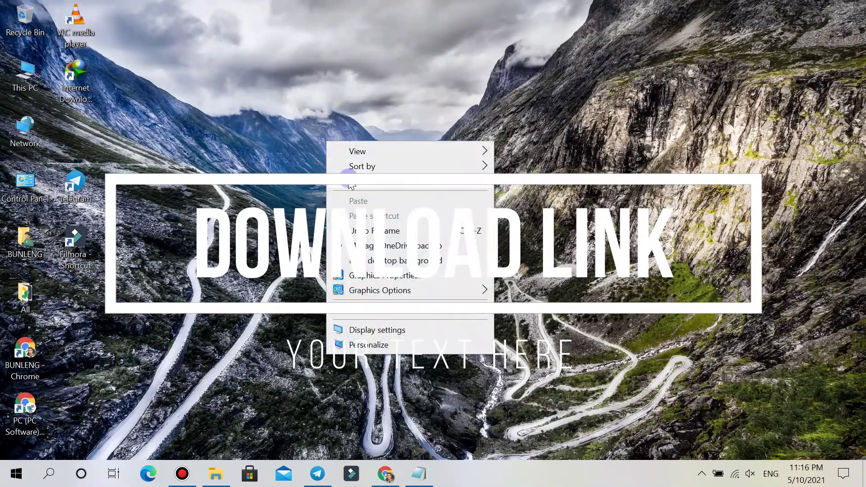
left_click(351, 185)
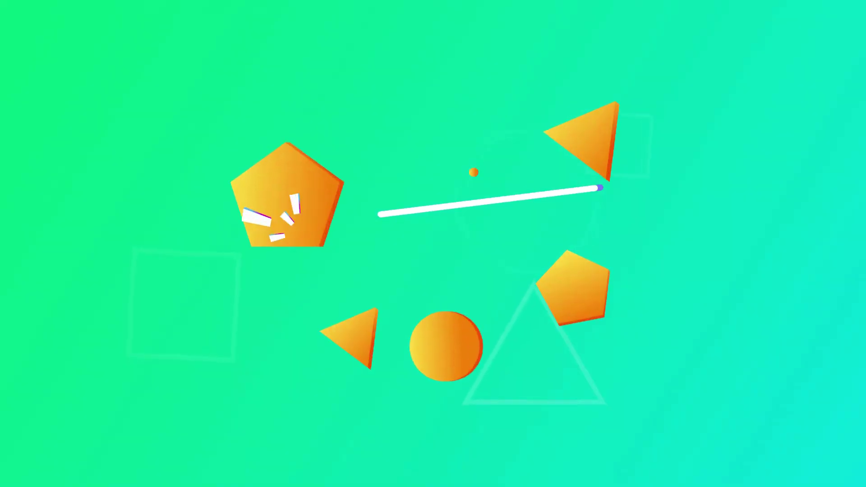